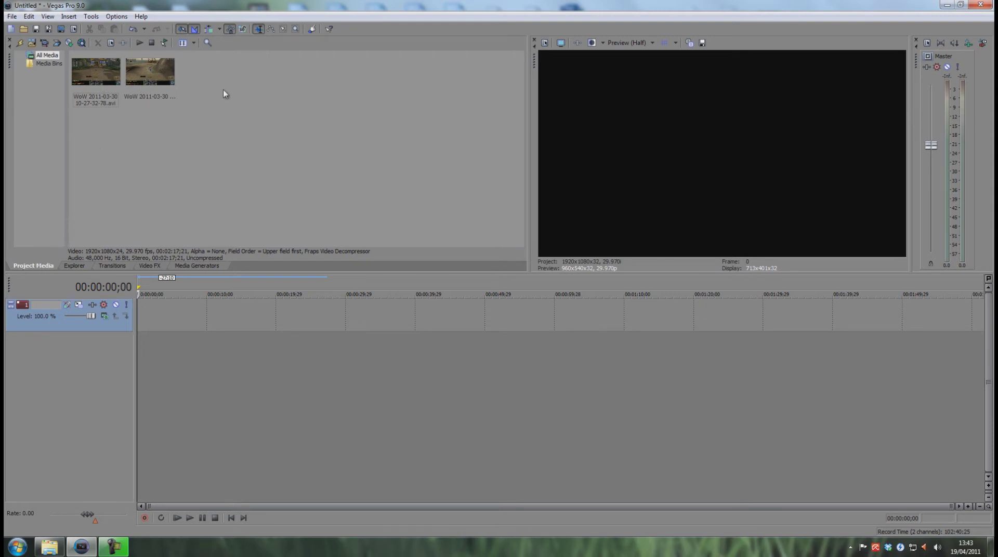
Drag both WoW recordings onto the timeline and delete their audio track.
{"action": "left_click_drag", "start_coordinate": [226, 65], "coordinate": [68, 97]}
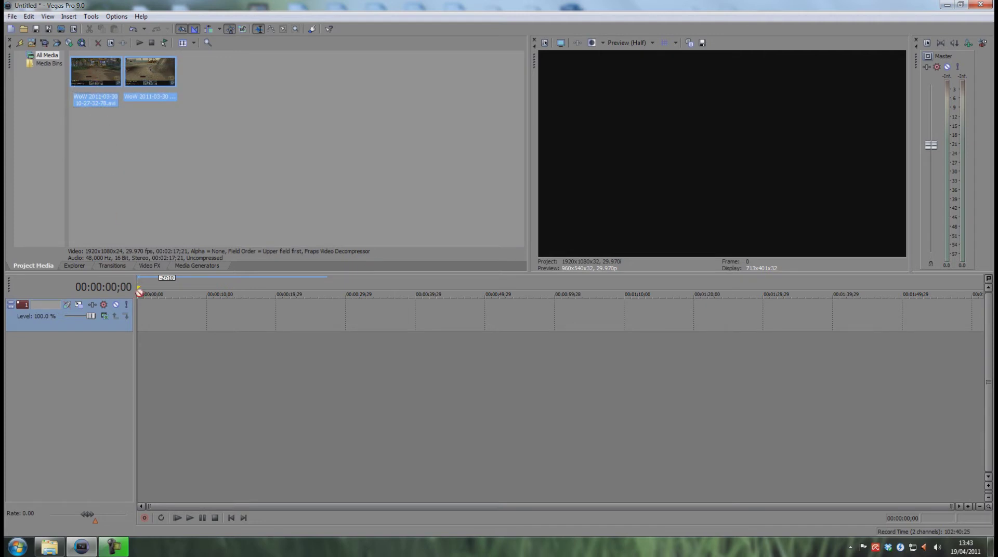
{"action": "left_click_drag", "start_coordinate": [140, 294], "coordinate": [141, 326]}
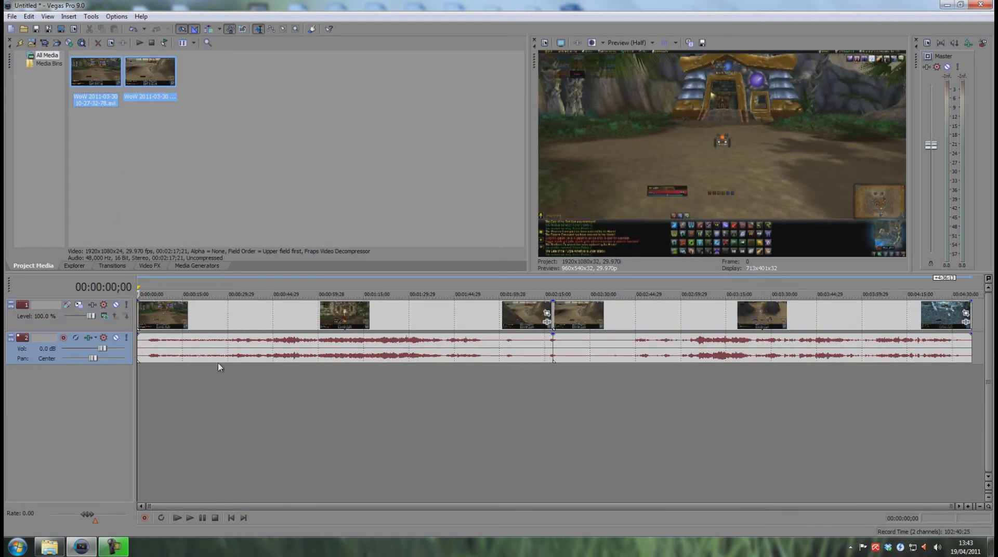
{"action": "right_click", "coordinate": [17, 356]}
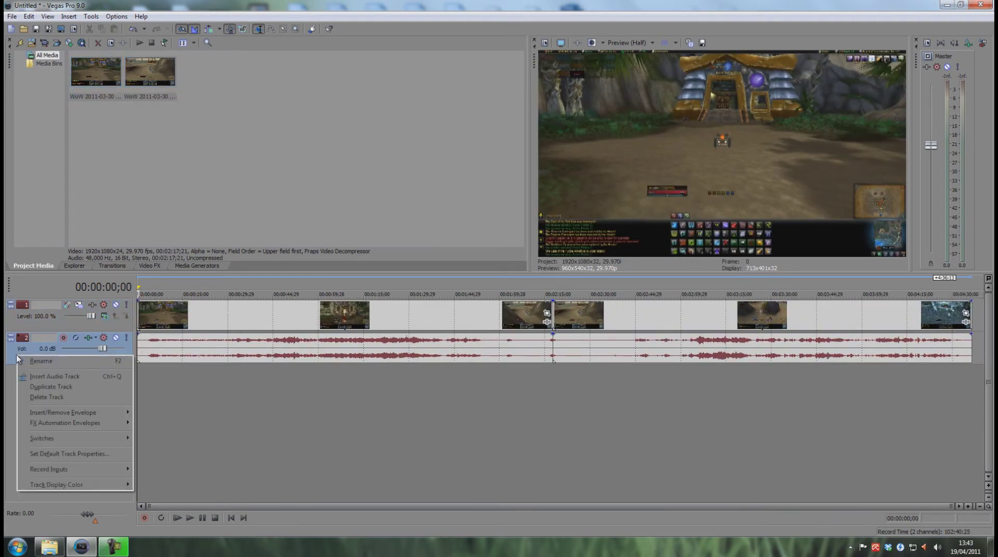
{"action": "left_click", "coordinate": [11, 356]}
{"action": "right_click", "coordinate": [11, 356]}
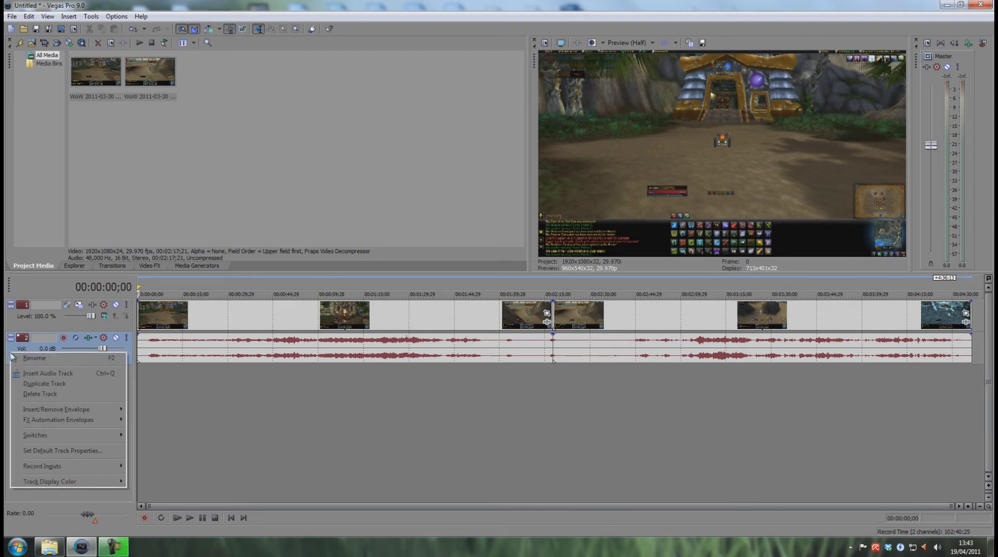
{"action": "left_click", "coordinate": [53, 397]}
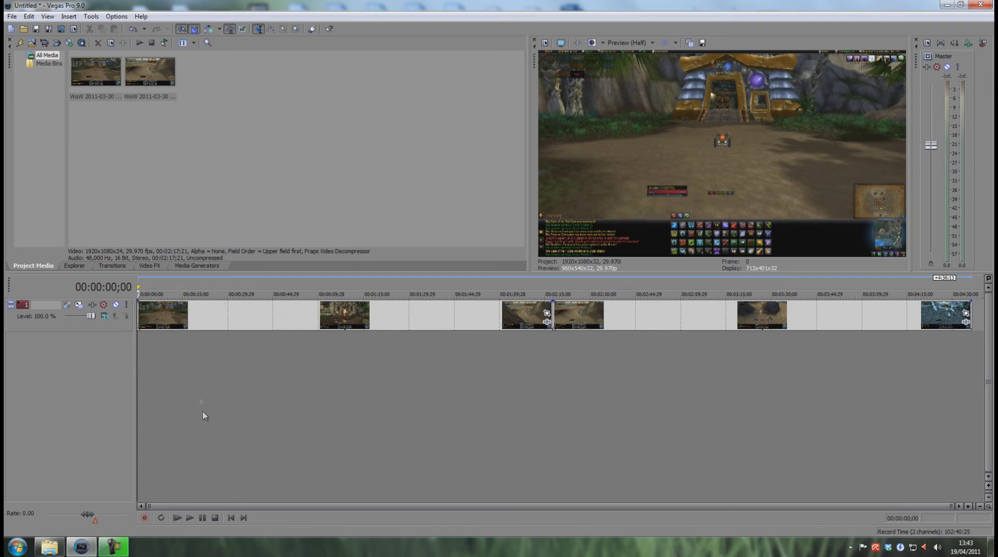
Scrub through the footage, from near the start to 3:14, to find where the action begins.
{"action": "left_click", "coordinate": [435, 388]}
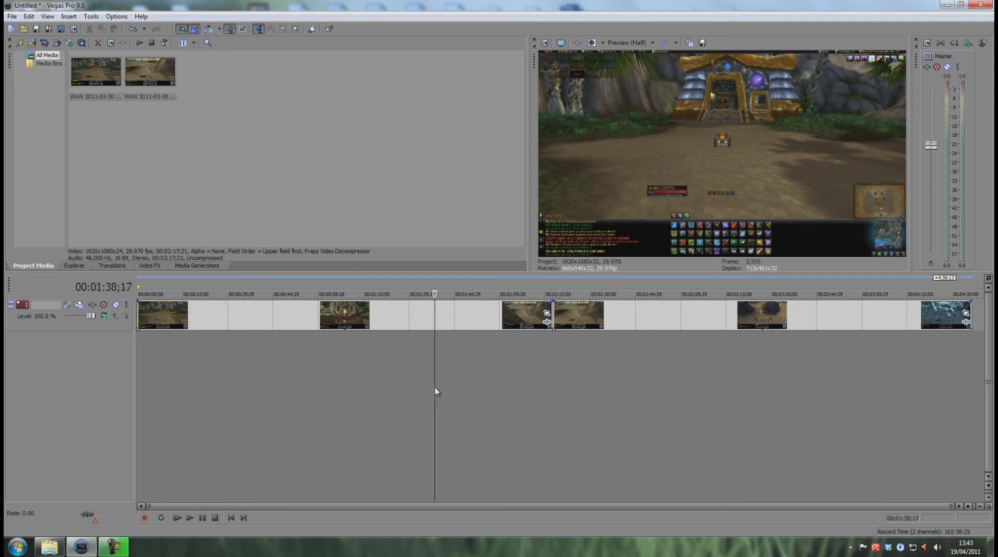
{"action": "left_click", "coordinate": [491, 389]}
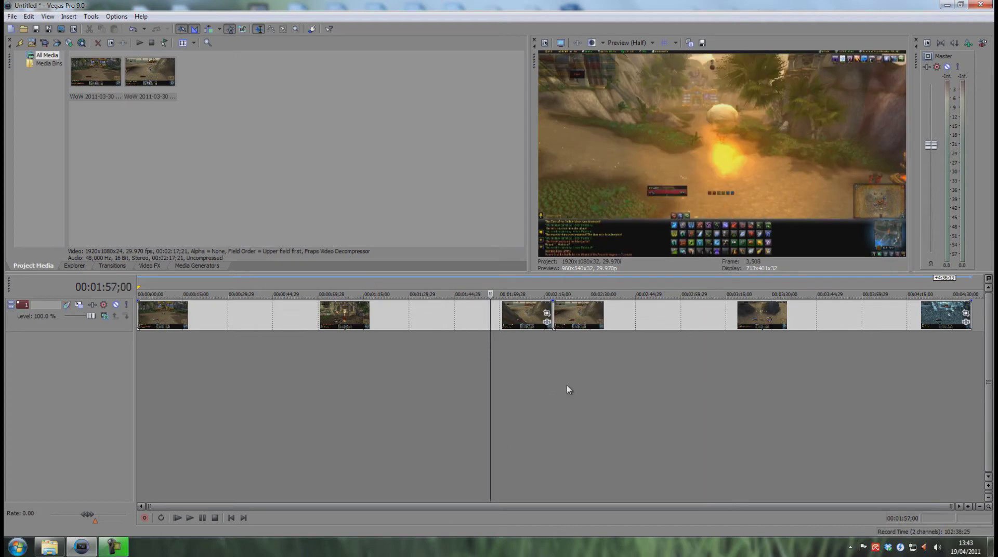
{"action": "left_click", "coordinate": [179, 378]}
{"action": "left_click", "coordinate": [316, 380]}
{"action": "left_click", "coordinate": [417, 380]}
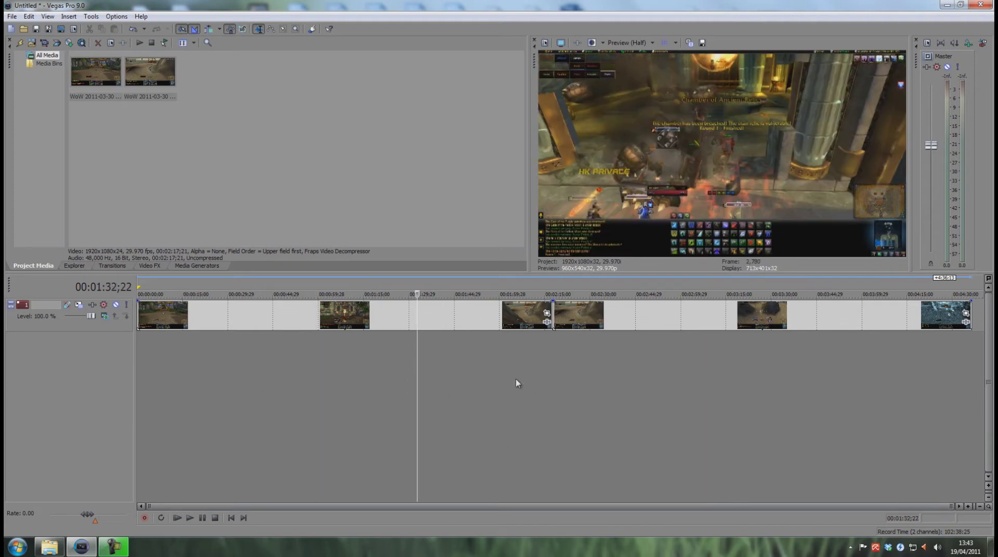
{"action": "left_click", "coordinate": [515, 379]}
{"action": "left_click", "coordinate": [560, 387]}
{"action": "left_click", "coordinate": [624, 383]}
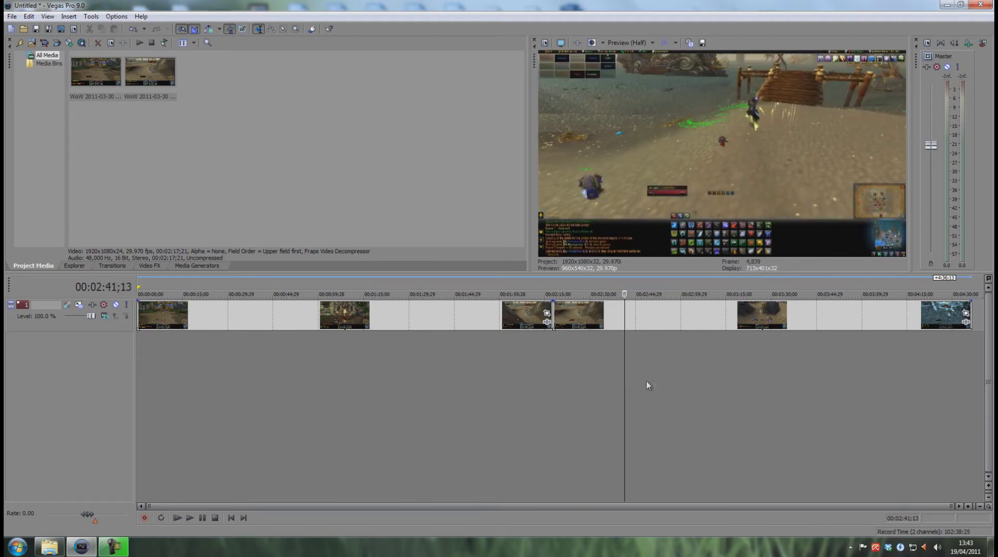
{"action": "left_click", "coordinate": [679, 380]}
{"action": "left_click", "coordinate": [724, 376]}
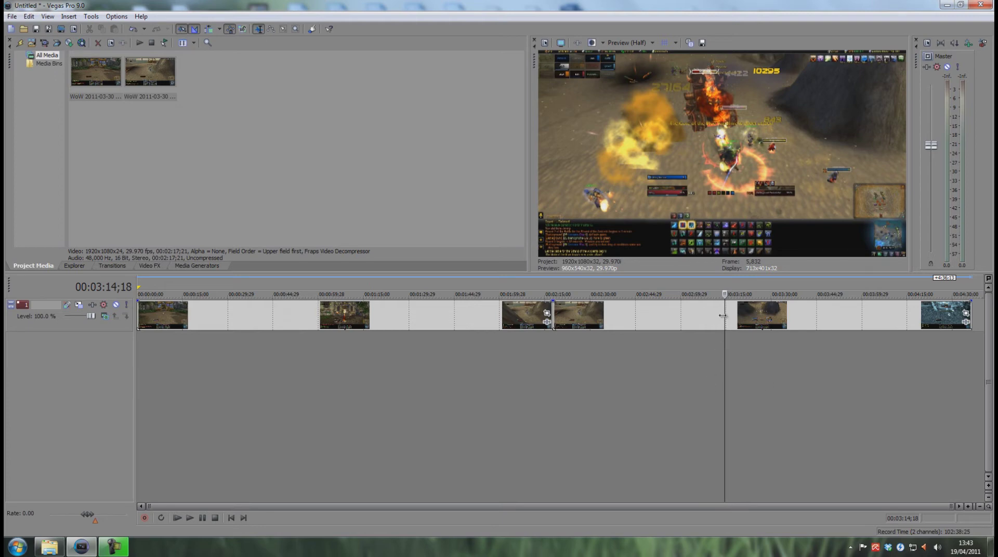
Delete everything before 2:56 and slide the remaining clips to the timeline start.
{"action": "key", "text": "ctrl+z"}
{"action": "key", "text": "ctrl+z"}
{"action": "key", "text": "ctrl+z"}
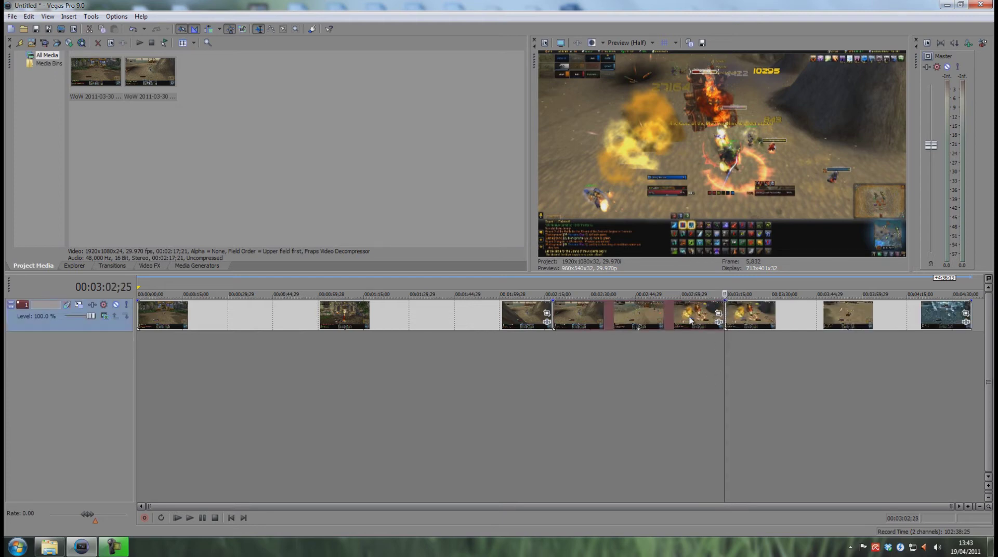
{"action": "left_click", "coordinate": [497, 317]}
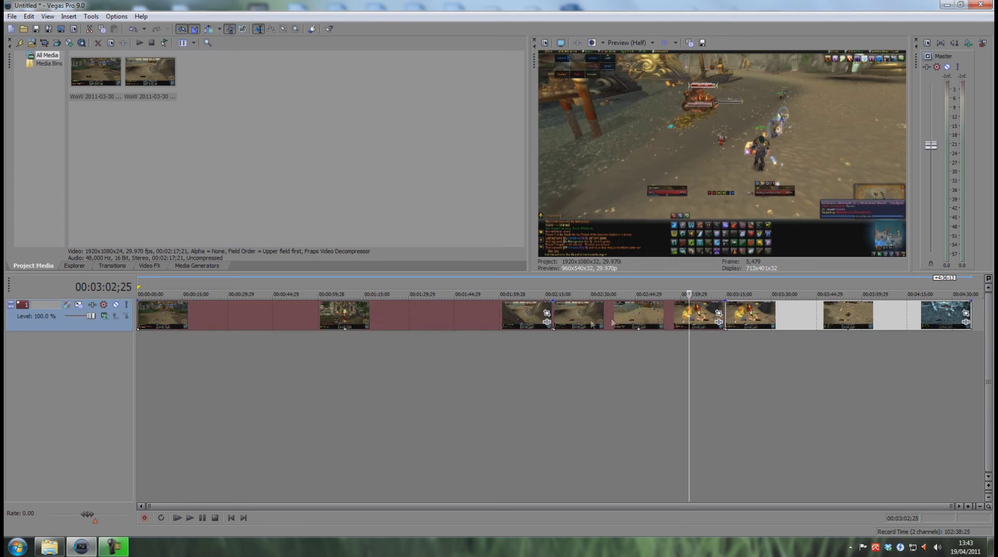
{"action": "left_click", "coordinate": [633, 369]}
{"action": "left_click", "coordinate": [671, 370]}
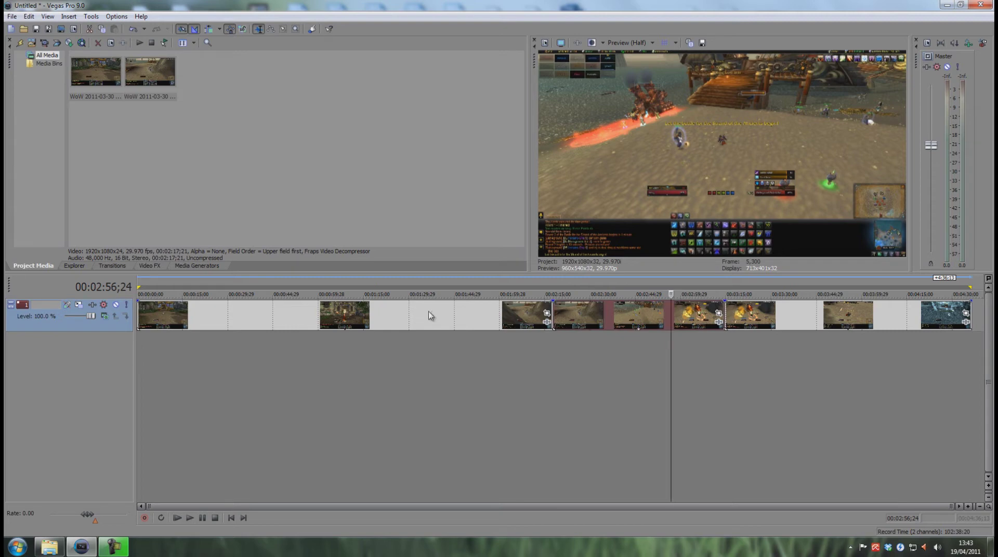
{"action": "key", "text": "shift+Home"}
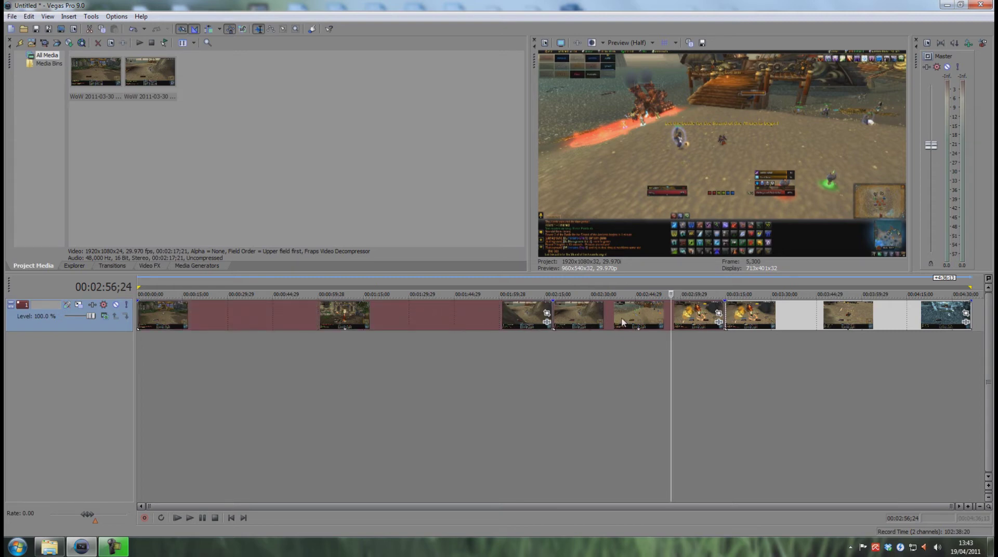
{"action": "key", "text": "Delete"}
{"action": "left_click_drag", "start_coordinate": [624, 323], "coordinate": [242, 319]}
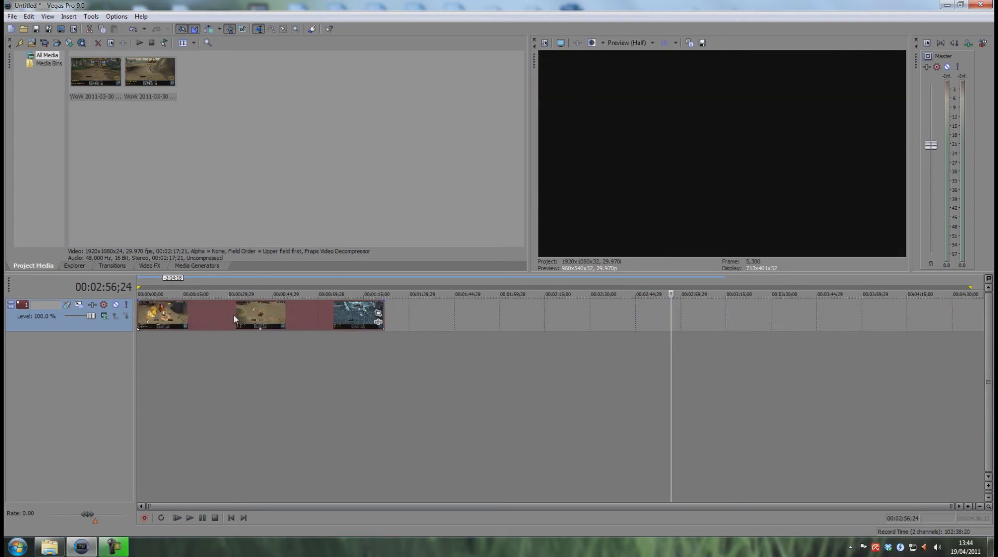
{"action": "left_click", "coordinate": [232, 518]}
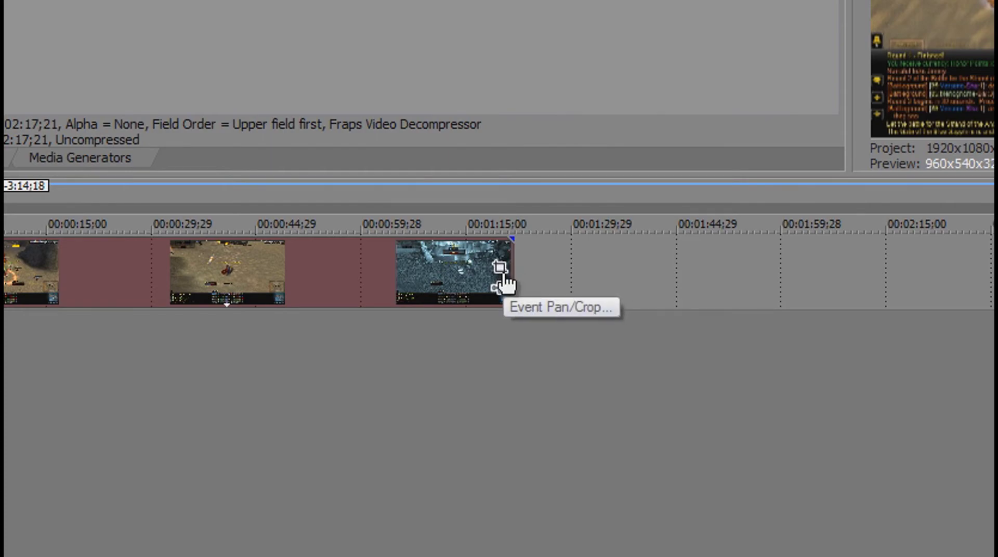
Open Event Pan/Crop for the third WoW gameplay event.
{"action": "left_click", "coordinate": [500, 269]}
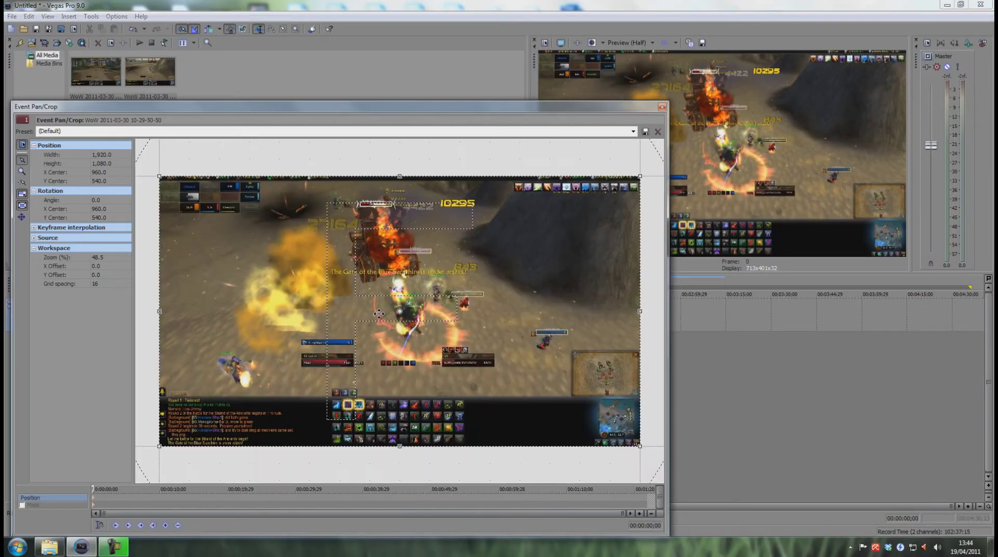
Find about 00:00:05;00 in the clip and create a full-frame pan/crop keyframe there.
{"action": "left_click_drag", "start_coordinate": [462, 109], "coordinate": [488, 77]}
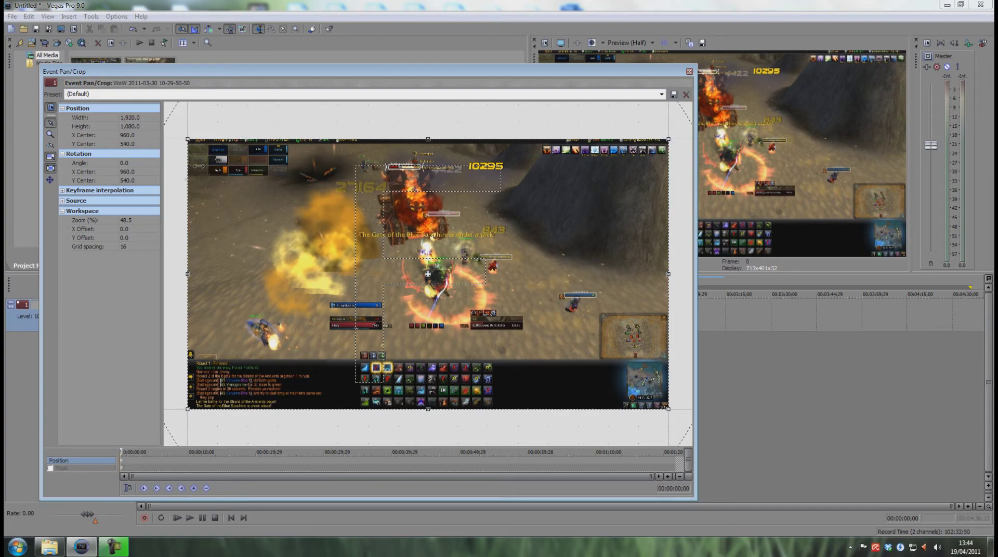
{"action": "scroll", "coordinate": [430, 311], "scroll_direction": "down", "scroll_amount": 5}
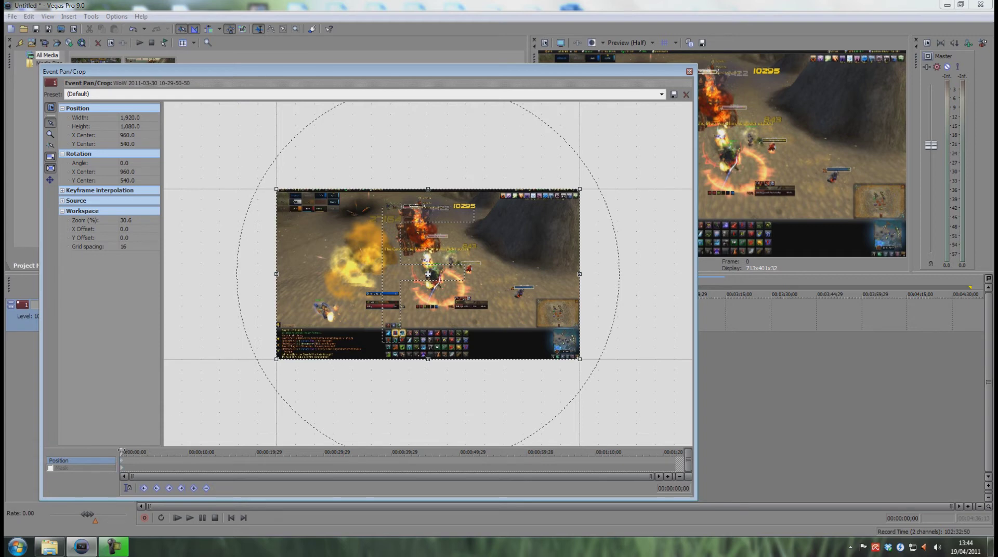
{"action": "key", "text": "space"}
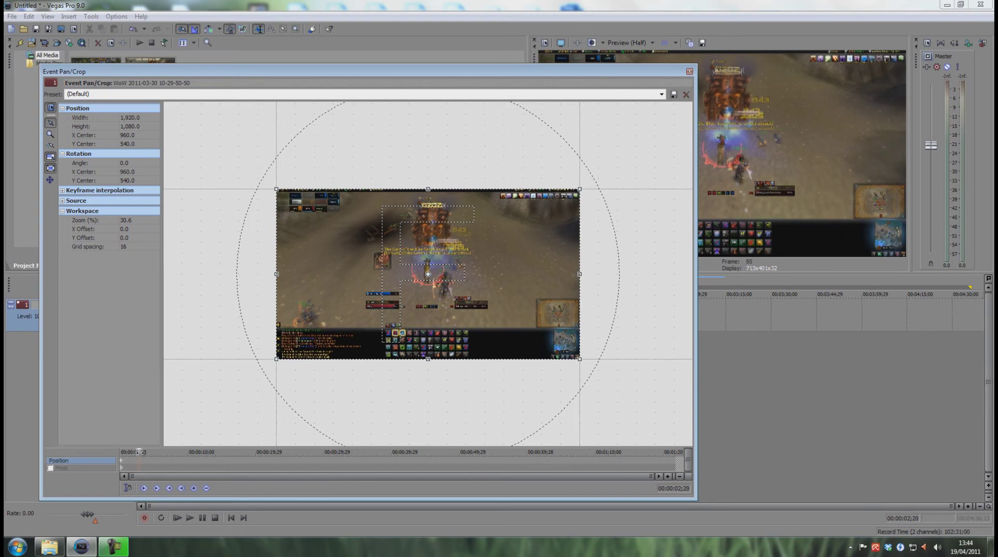
{"action": "mouse_move", "coordinate": [140, 452]}
{"action": "left_mouse_down"}
{"action": "mouse_move", "coordinate": [125, 453]}
{"action": "mouse_move", "coordinate": [152, 458]}
{"action": "left_mouse_up"}
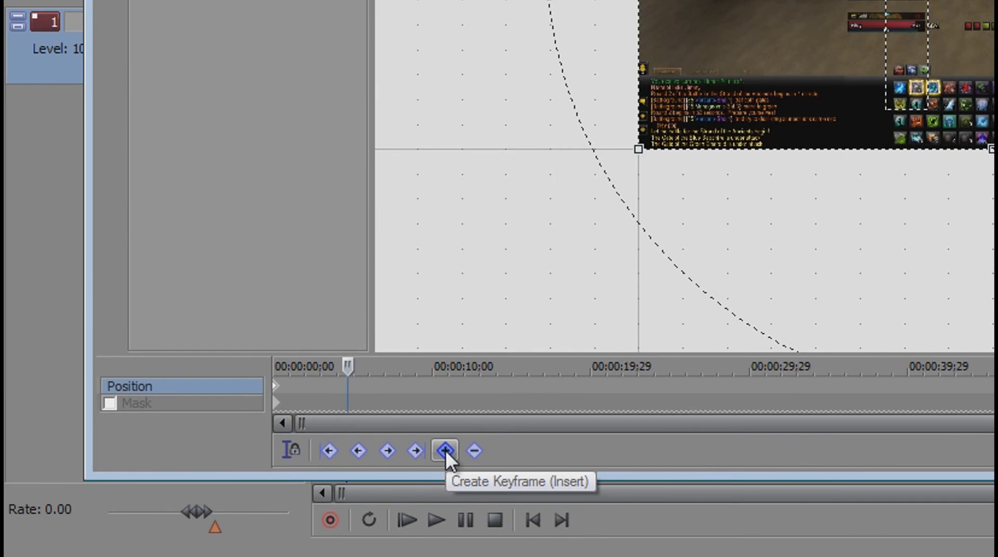
{"action": "left_click", "coordinate": [445, 450]}
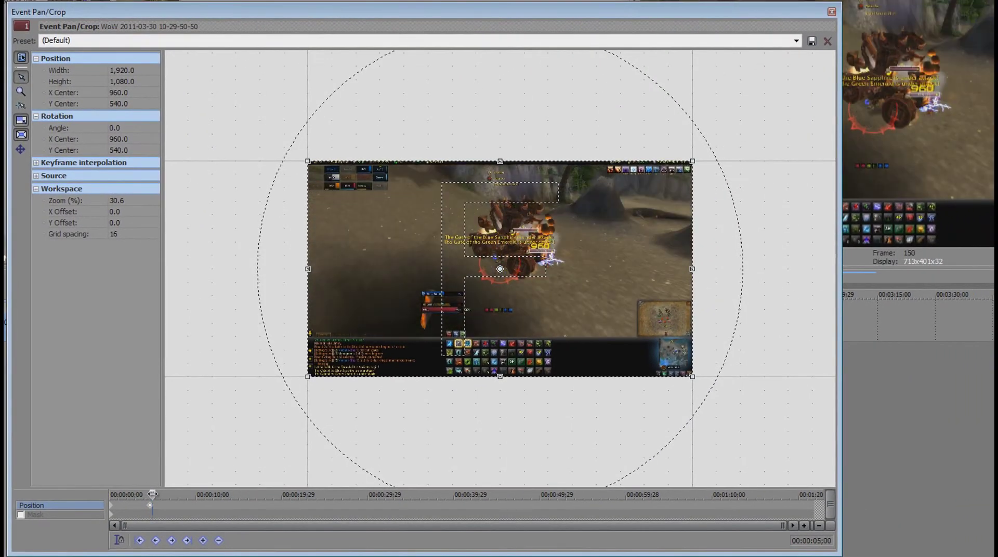
Add a second pan/crop keyframe a few frames after the first.
{"action": "left_click_drag", "start_coordinate": [152, 494], "coordinate": [156, 495]}
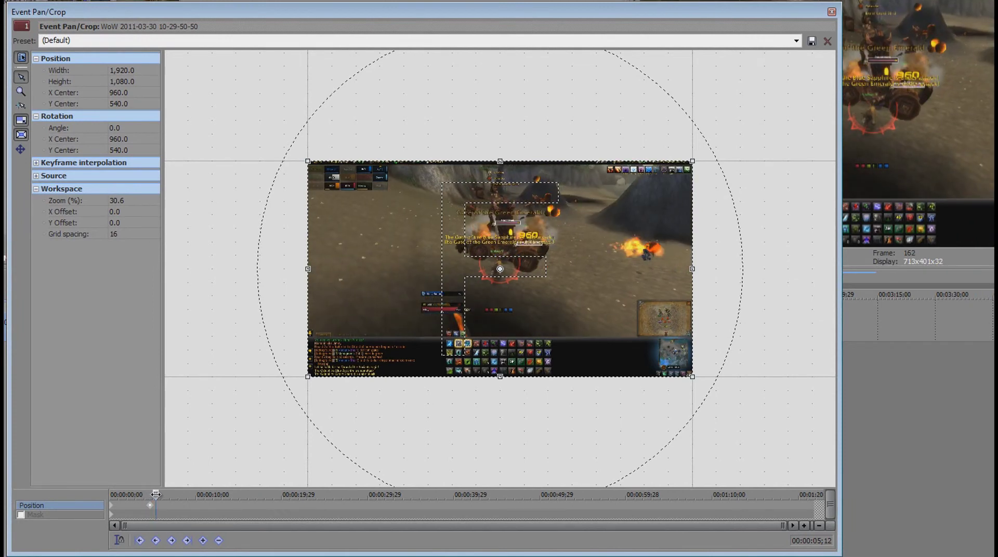
{"action": "left_click_drag", "start_coordinate": [156, 495], "coordinate": [157, 495]}
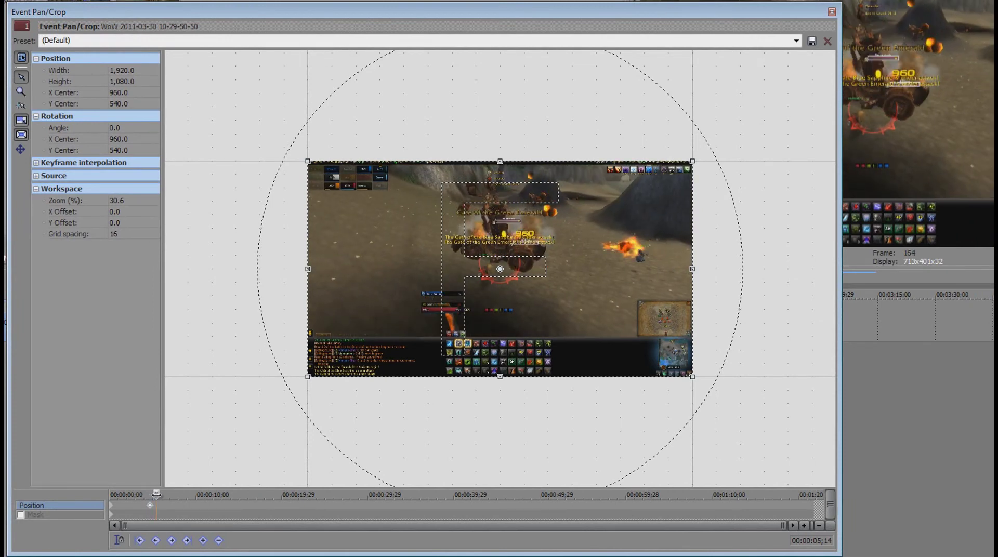
{"action": "left_click", "coordinate": [203, 541]}
Shrink the crop frame to 1,011.3 × 568.8 and centre it at X 969.3, Y 384.3.
{"action": "scroll", "coordinate": [677, 367], "scroll_direction": "up", "scroll_amount": 1}
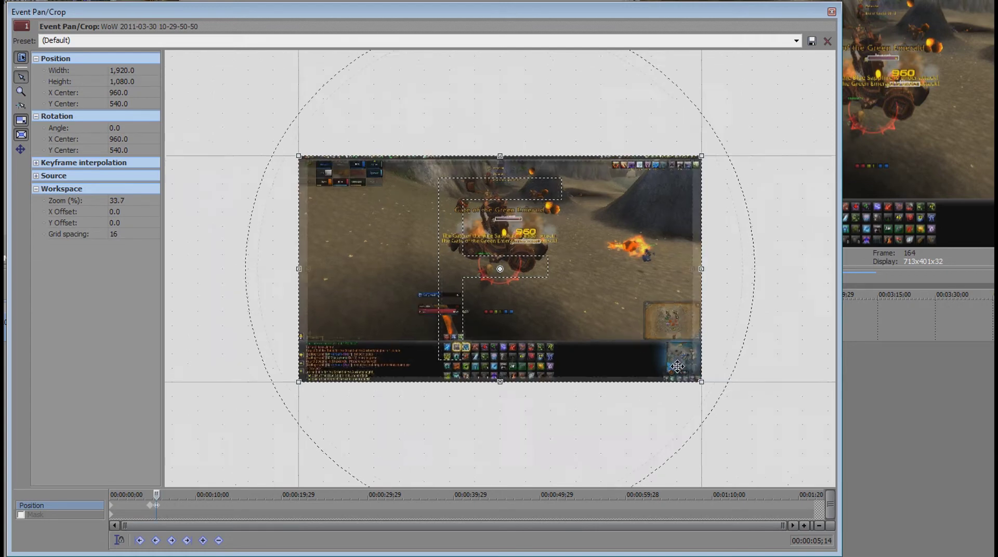
{"action": "scroll", "coordinate": [678, 367], "scroll_direction": "up", "scroll_amount": 3}
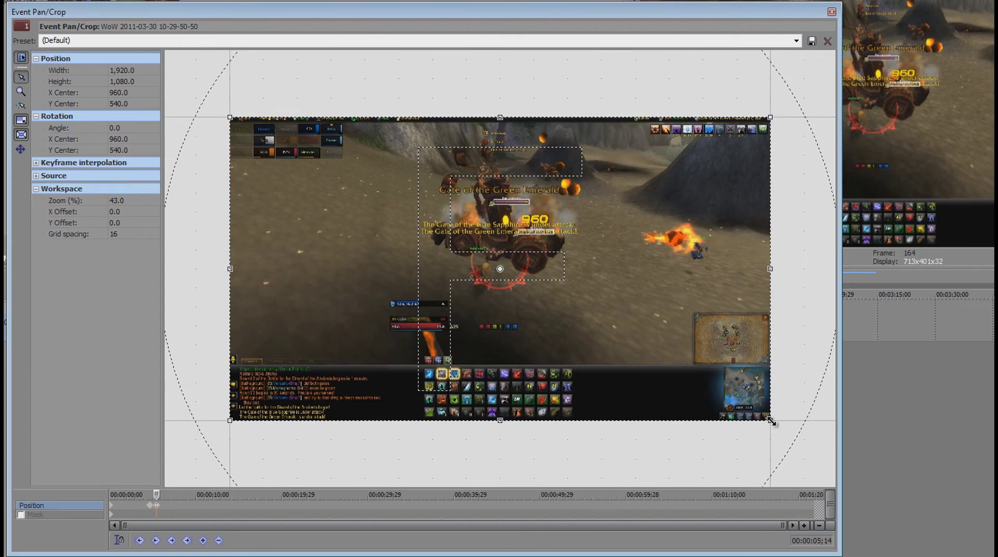
{"action": "left_click_drag", "start_coordinate": [771, 421], "coordinate": [699, 350]}
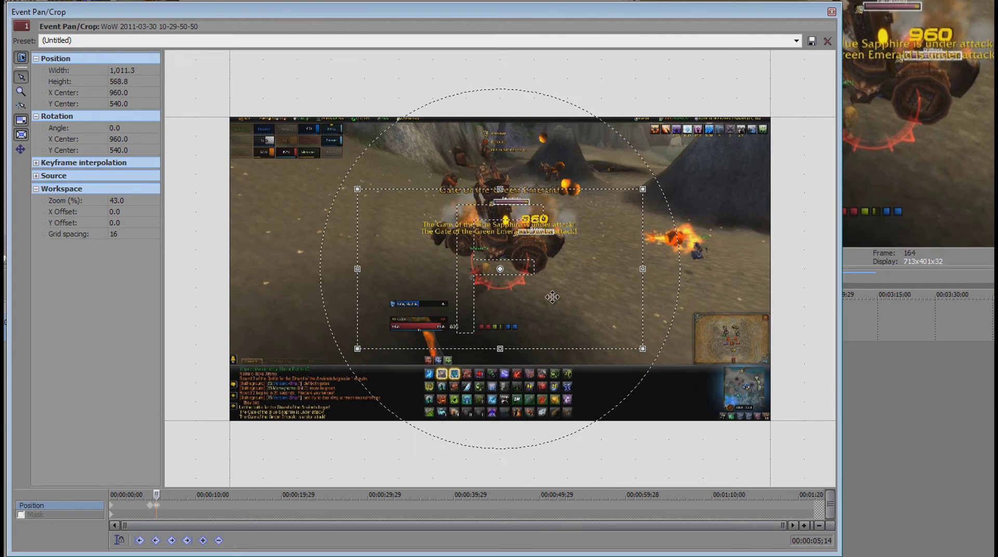
{"action": "left_click_drag", "start_coordinate": [549, 296], "coordinate": [551, 250]}
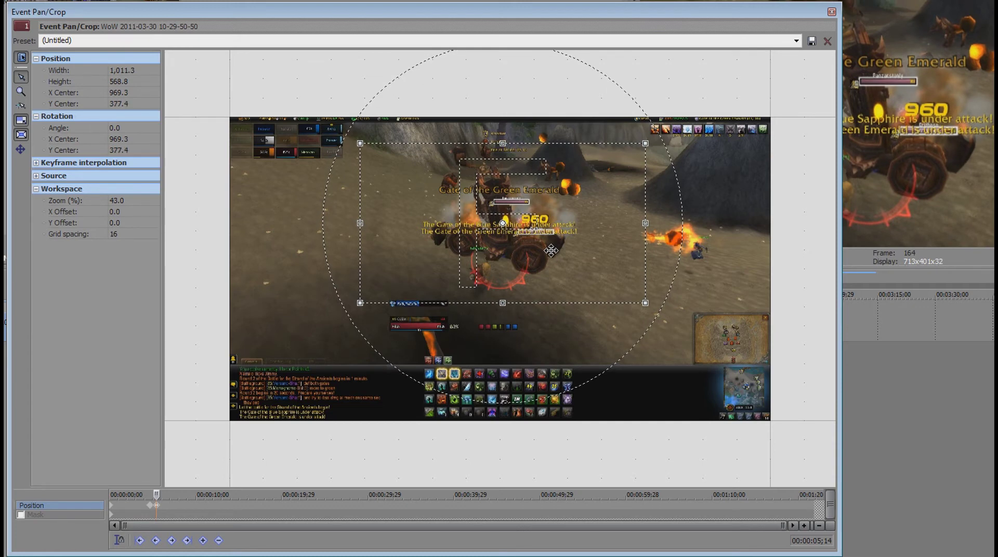
{"action": "left_click_drag", "start_coordinate": [551, 250], "coordinate": [550, 252]}
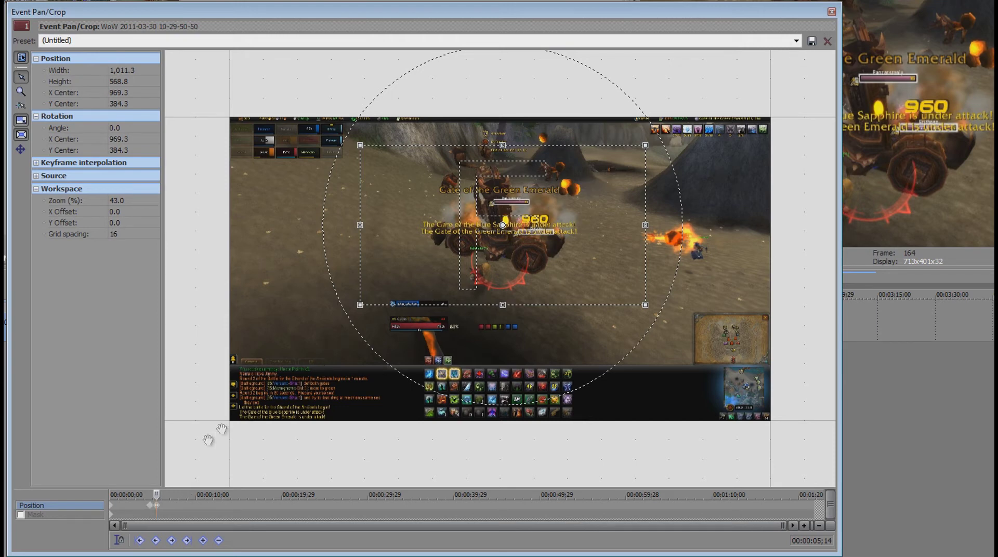
Drag the full-frame starting keyframe earlier, then scrub ahead to check the zoomed crop.
{"action": "left_click", "coordinate": [153, 511]}
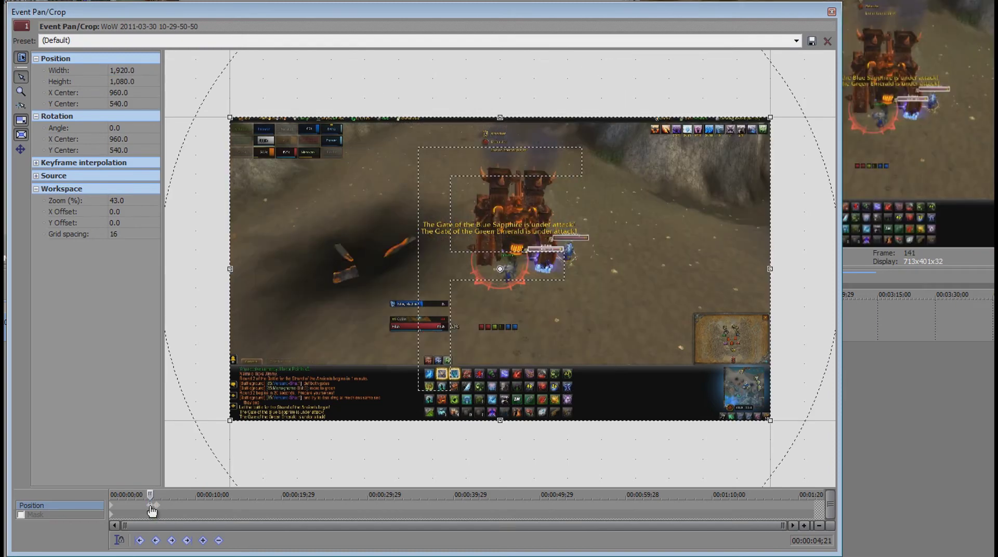
{"action": "left_click_drag", "start_coordinate": [152, 510], "coordinate": [135, 512]}
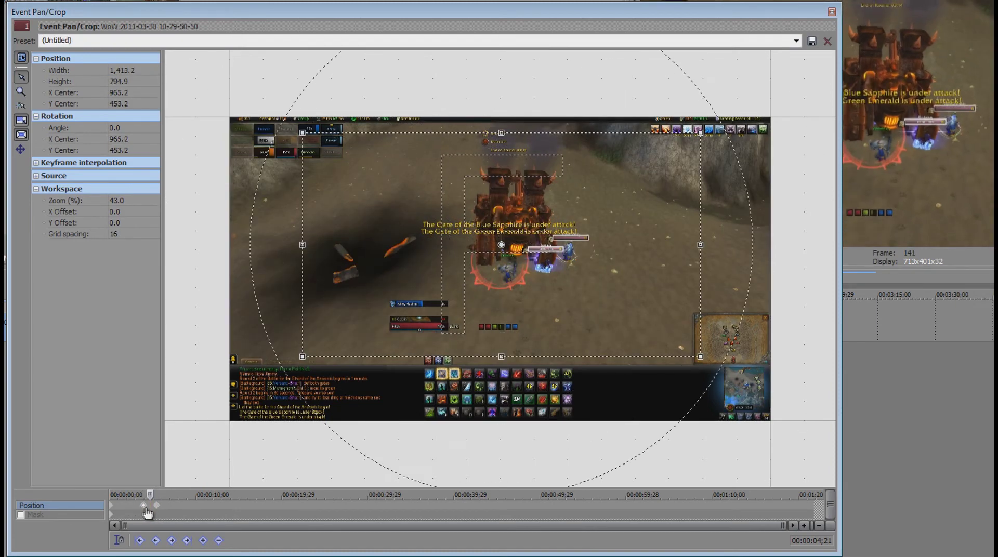
{"action": "left_click", "coordinate": [144, 507]}
{"action": "mouse_move", "coordinate": [150, 494]}
{"action": "left_mouse_down"}
{"action": "mouse_move", "coordinate": [182, 497]}
{"action": "mouse_move", "coordinate": [149, 512]}
{"action": "left_mouse_up"}
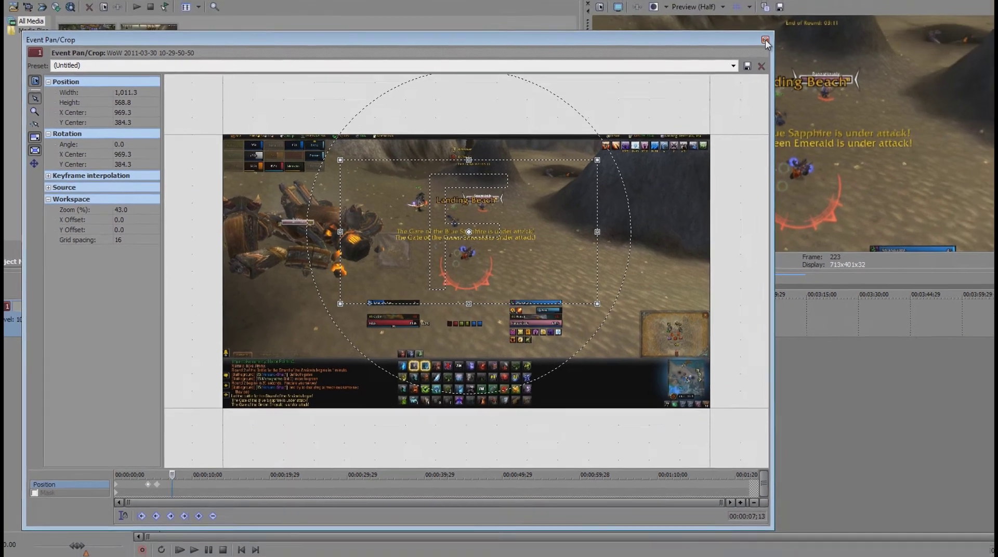
Close Event Pan/Crop and play the project from the start to review the zoom-in.
{"action": "left_click", "coordinate": [819, 17]}
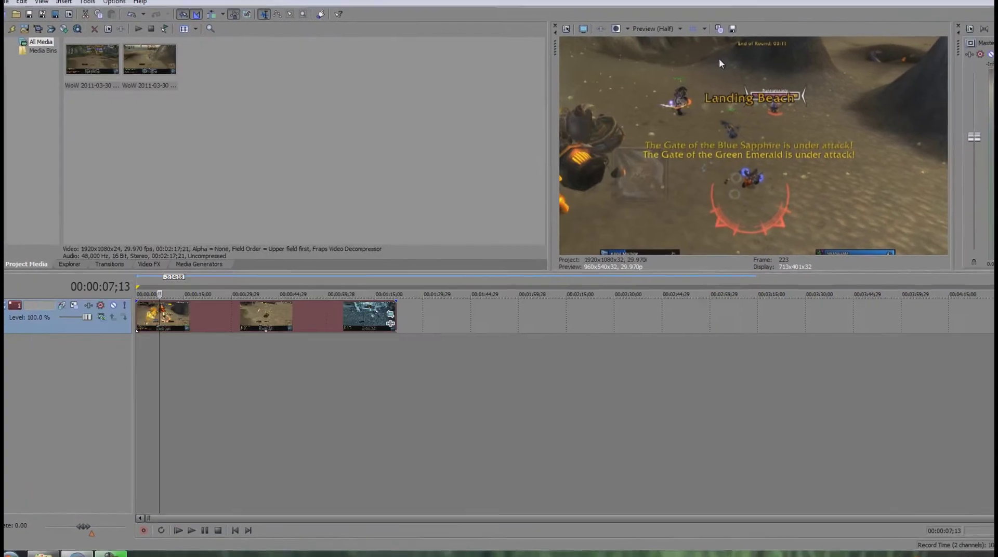
{"action": "left_click", "coordinate": [232, 518]}
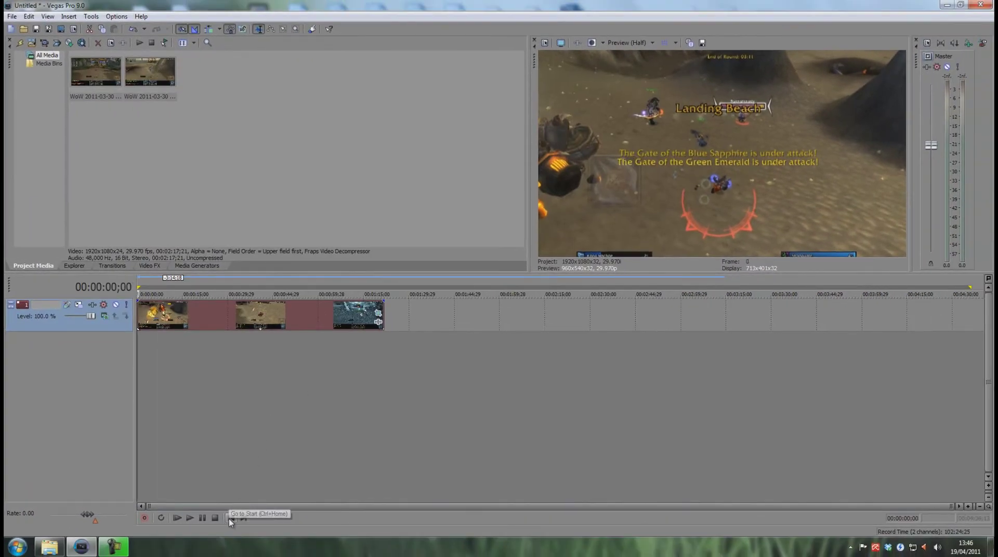
{"action": "left_click", "coordinate": [183, 519]}
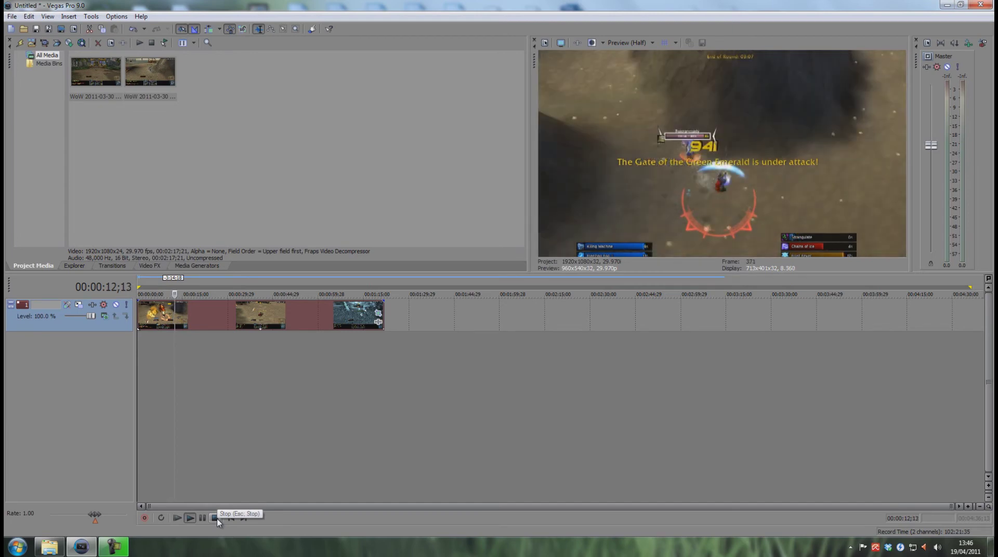
{"action": "left_click", "coordinate": [215, 518]}
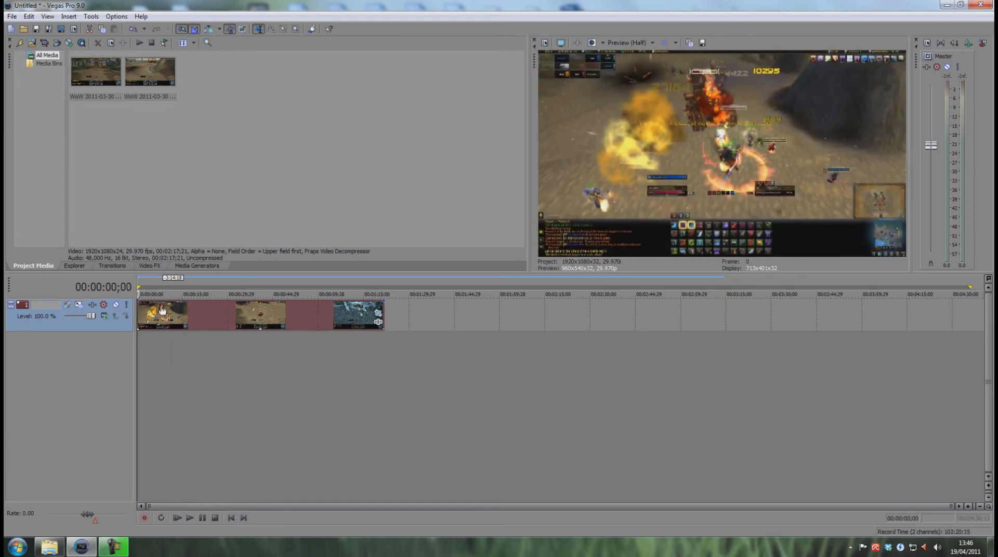
Reopen Event Pan/Crop and add a keyframe at about six seconds into the clip.
{"action": "left_click", "coordinate": [379, 315]}
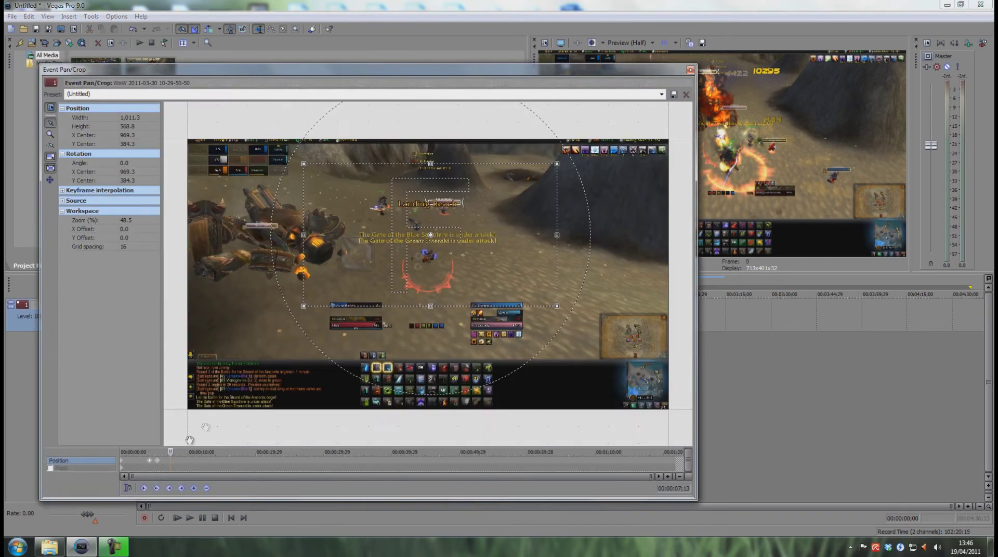
{"action": "left_click", "coordinate": [158, 466]}
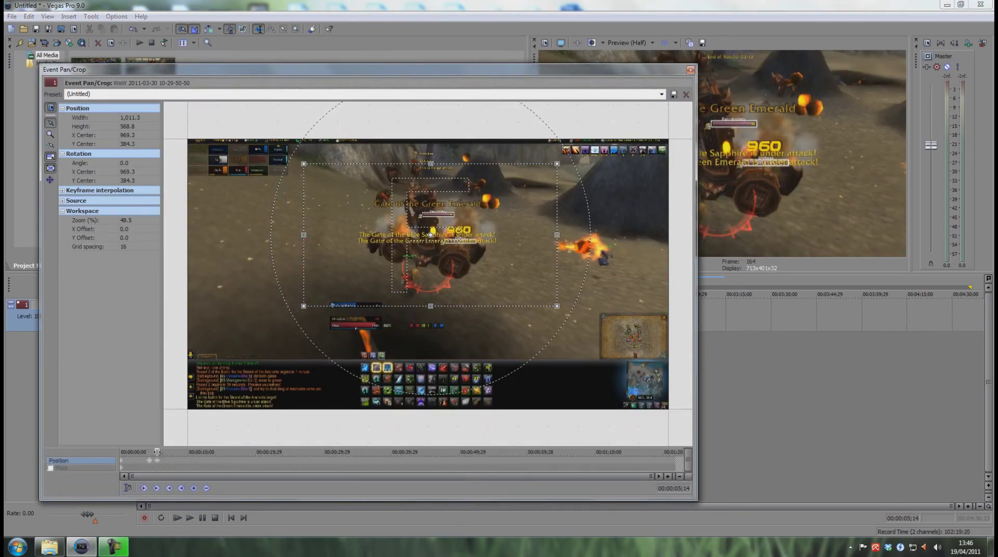
{"action": "left_click_drag", "start_coordinate": [157, 452], "coordinate": [164, 452]}
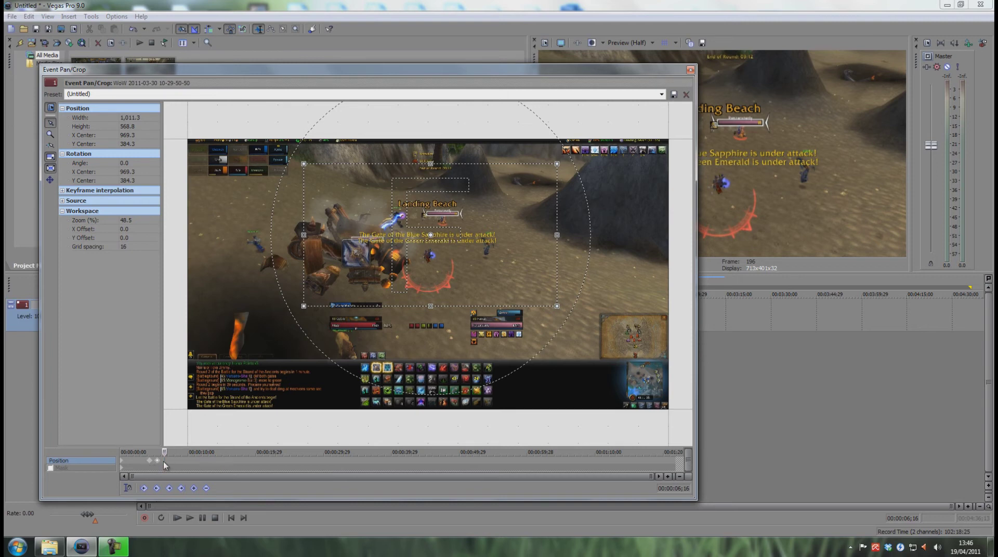
{"action": "left_click", "coordinate": [194, 489]}
Restore that keyframe's crop to full-frame 1,920 × 1,080 and close the editor.
{"action": "right_click", "coordinate": [483, 269]}
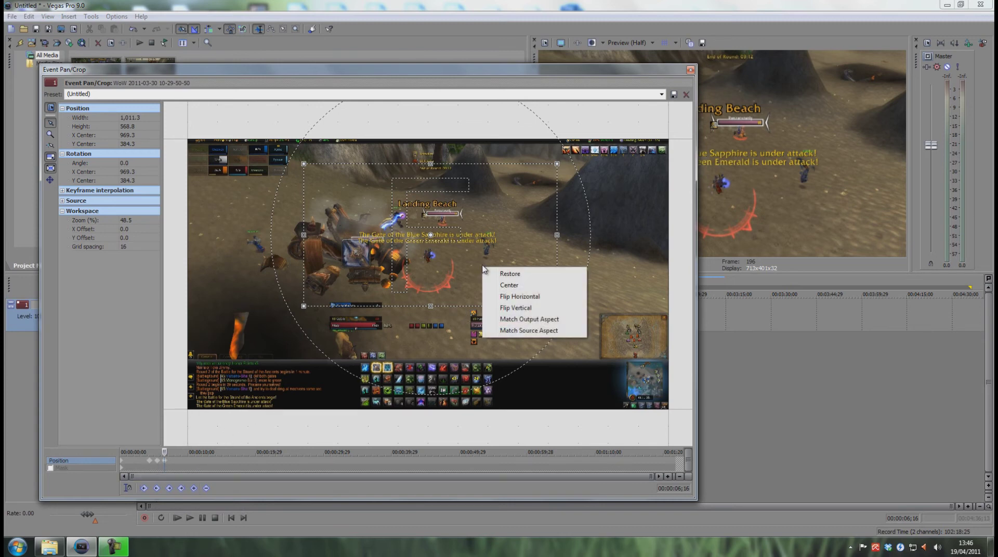
{"action": "right_click", "coordinate": [448, 245]}
{"action": "right_click", "coordinate": [370, 232]}
{"action": "right_click", "coordinate": [250, 236]}
{"action": "right_click", "coordinate": [475, 229]}
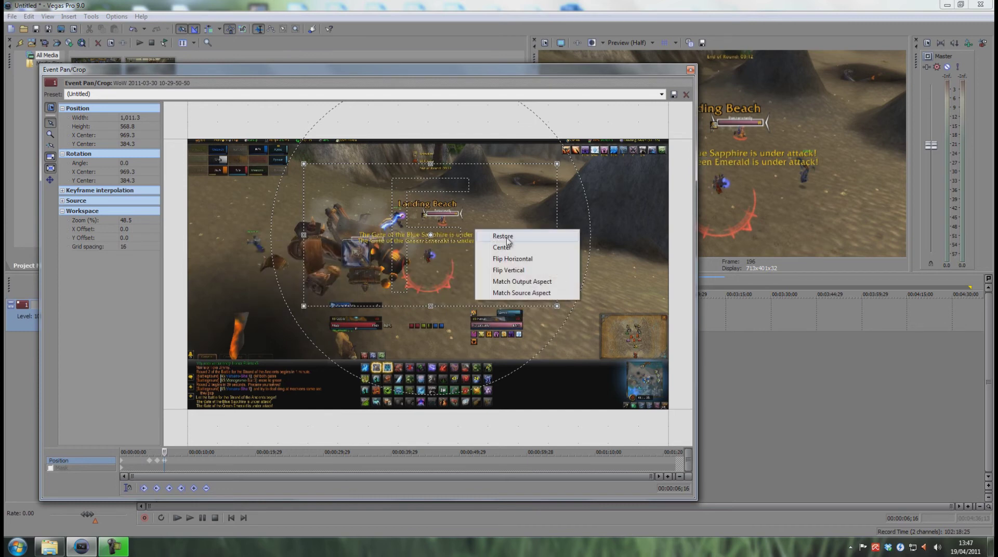
{"action": "left_click", "coordinate": [503, 236]}
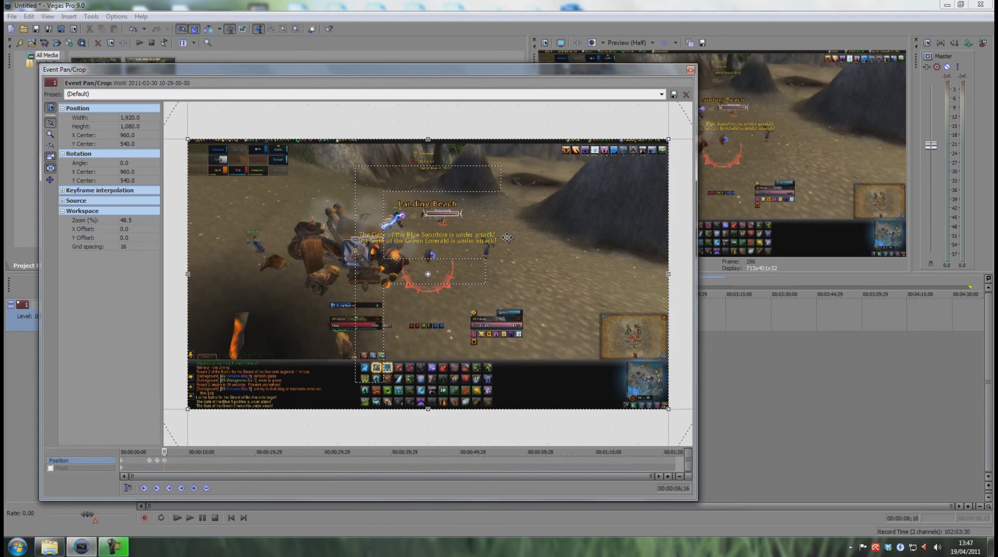
{"action": "left_click", "coordinate": [690, 69]}
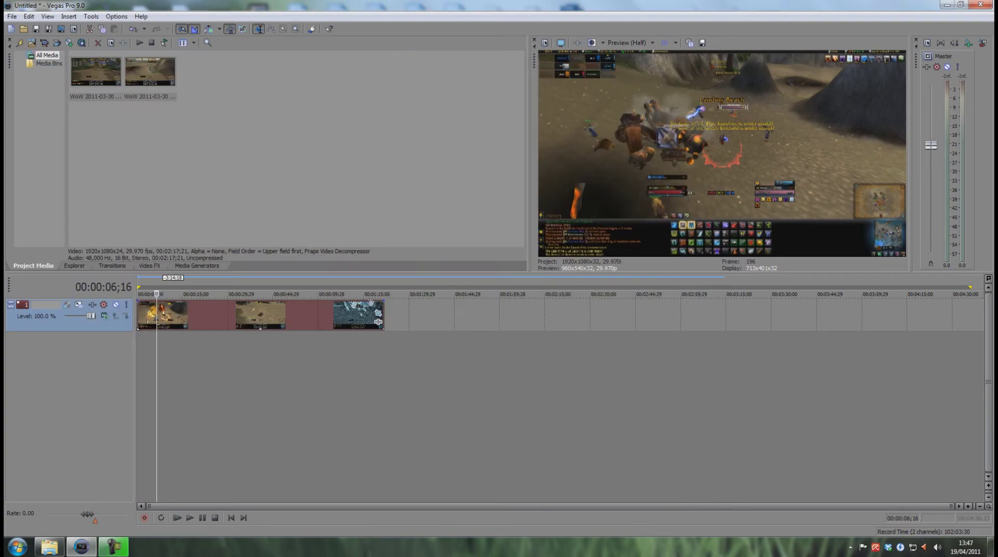
{"action": "key", "text": "space"}
{"action": "left_click", "coordinate": [154, 294]}
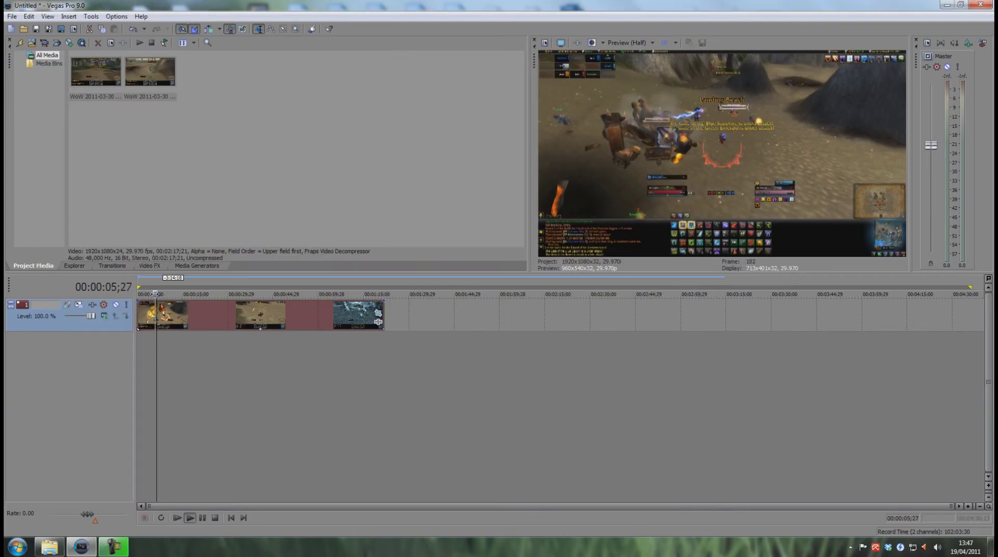
{"action": "left_click_drag", "start_coordinate": [155, 294], "coordinate": [146, 294]}
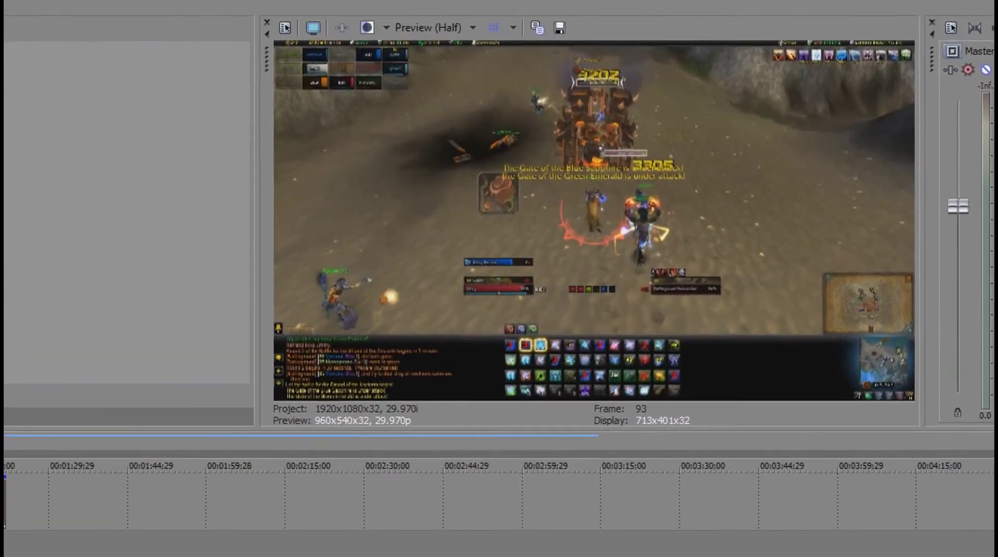
{"action": "key", "text": "space"}
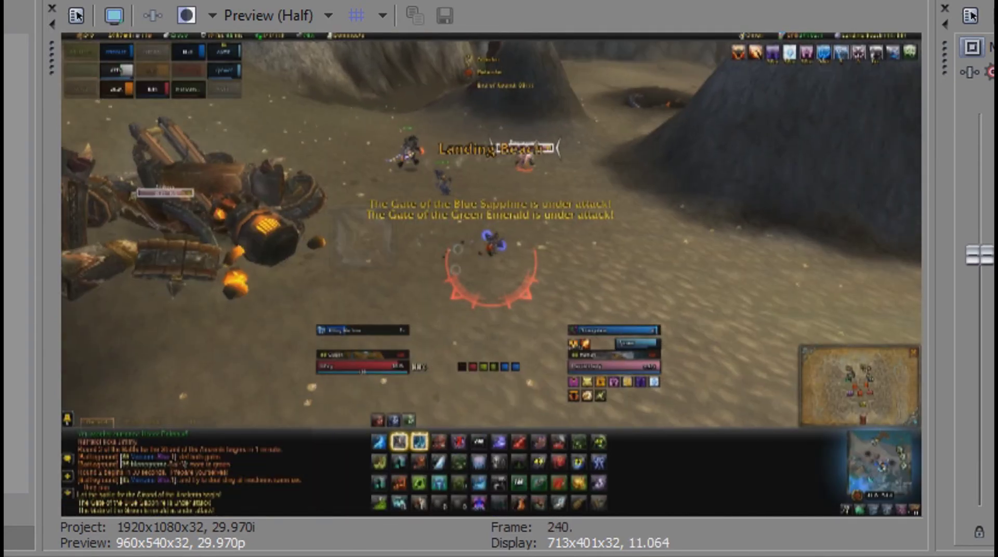
{"action": "key", "text": "space"}
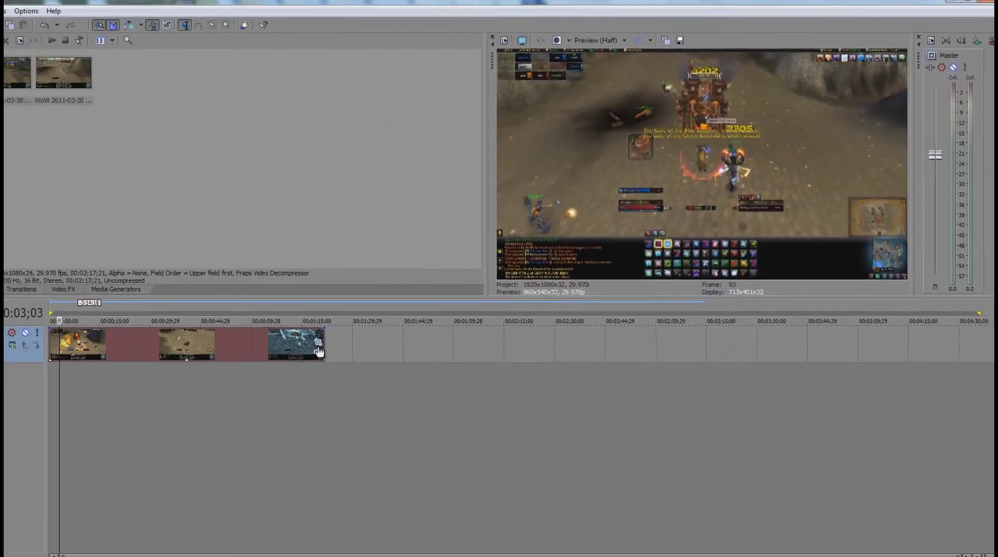
In Event Pan/Crop, drag the full-frame zoom-out keyframe later on the Position track, then close the editor.
{"action": "left_click", "coordinate": [318, 343]}
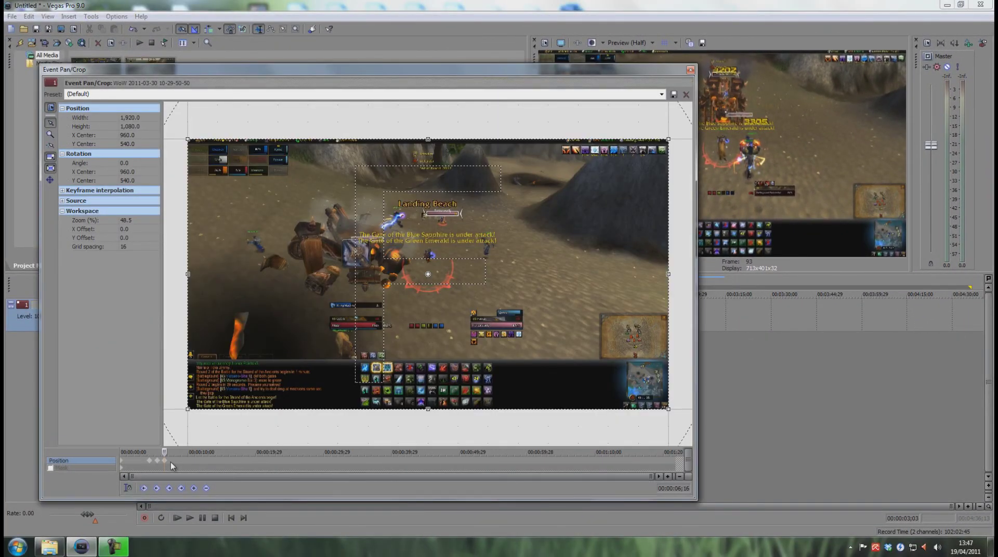
{"action": "scroll", "coordinate": [171, 465], "scroll_direction": "up", "scroll_amount": 2}
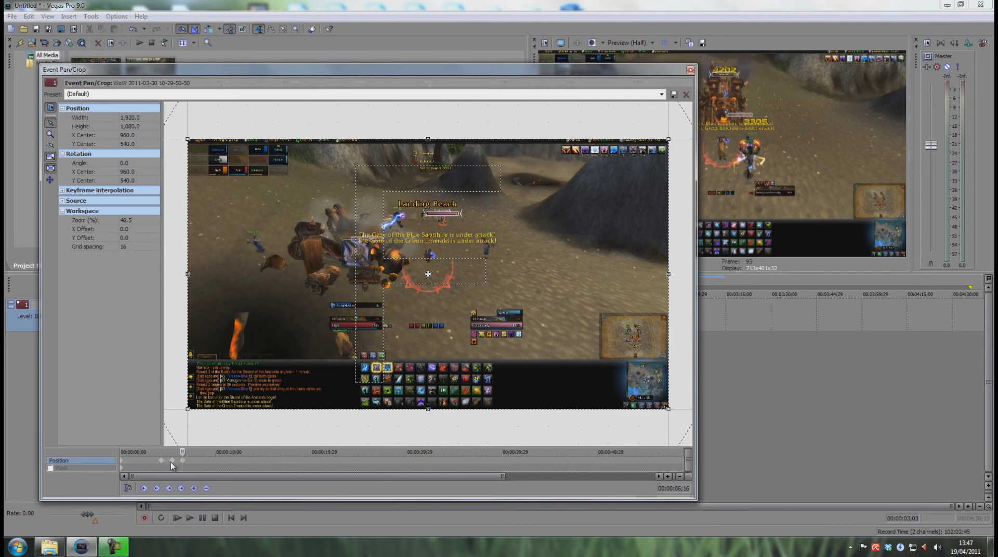
{"action": "scroll", "coordinate": [171, 463], "scroll_direction": "up", "scroll_amount": 4}
{"action": "scroll", "coordinate": [307, 461], "scroll_direction": "up", "scroll_amount": 1}
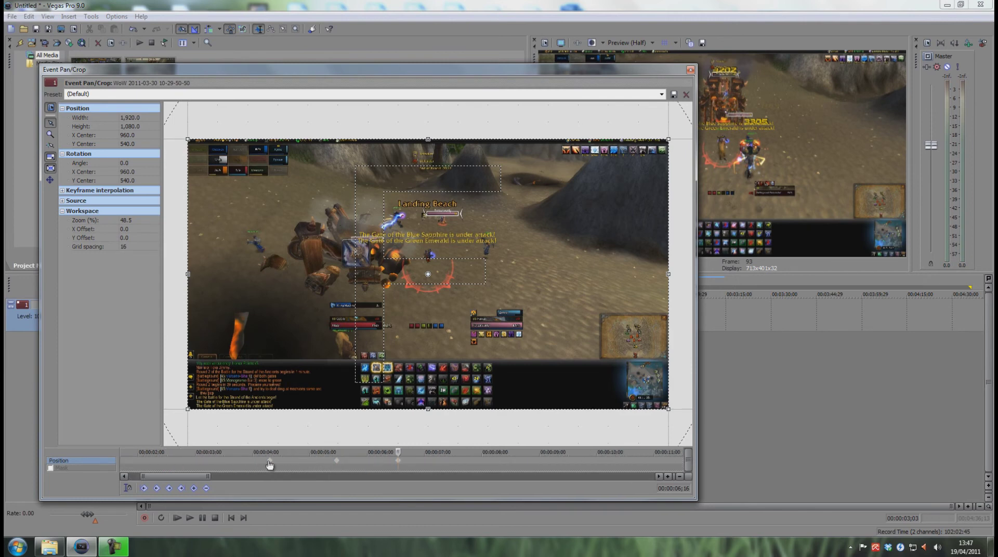
{"action": "left_click_drag", "start_coordinate": [269, 465], "coordinate": [234, 468]}
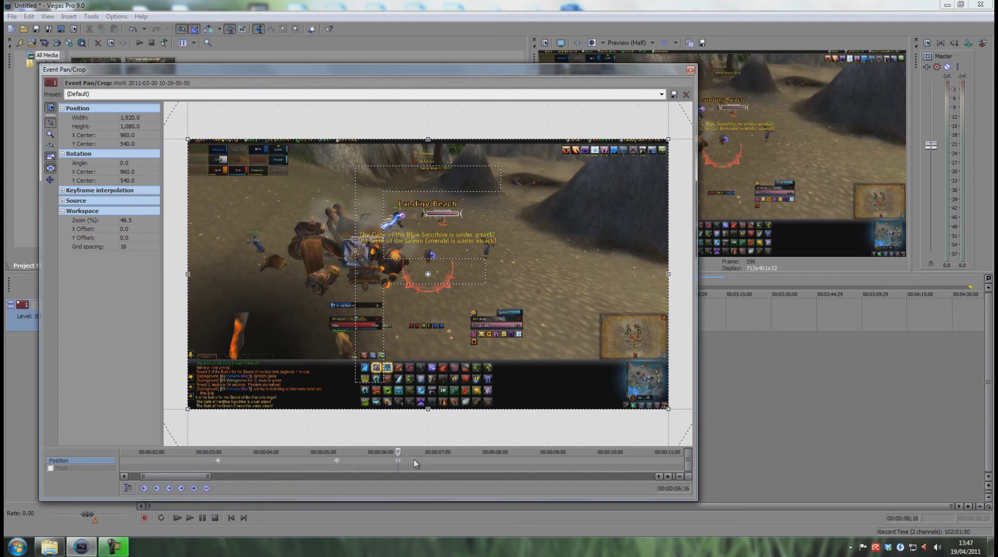
{"action": "key", "text": "Left"}
{"action": "key", "text": "Left"}
{"action": "key", "text": "Left"}
{"action": "key", "text": "Left"}
{"action": "key", "text": "Left"}
{"action": "key", "text": "Left"}
{"action": "key", "text": "Left"}
{"action": "key", "text": "Left"}
{"action": "key", "text": "Left"}
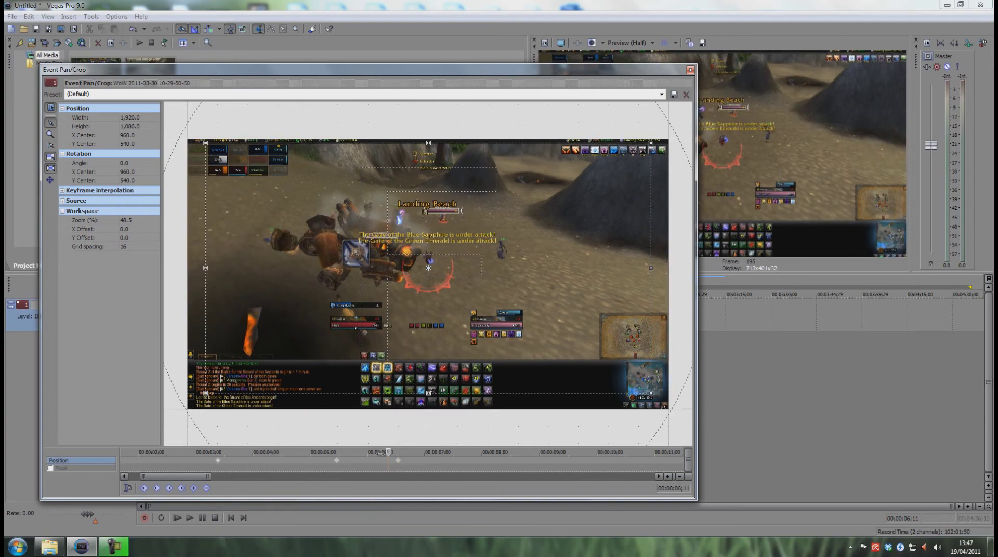
{"action": "left_click_drag", "start_coordinate": [400, 464], "coordinate": [443, 467]}
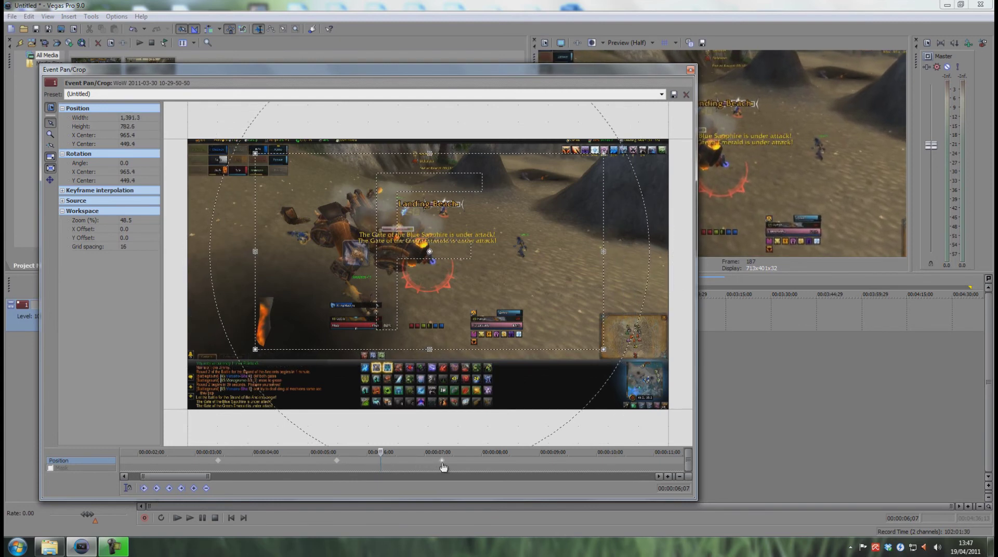
{"action": "left_click", "coordinate": [690, 70]}
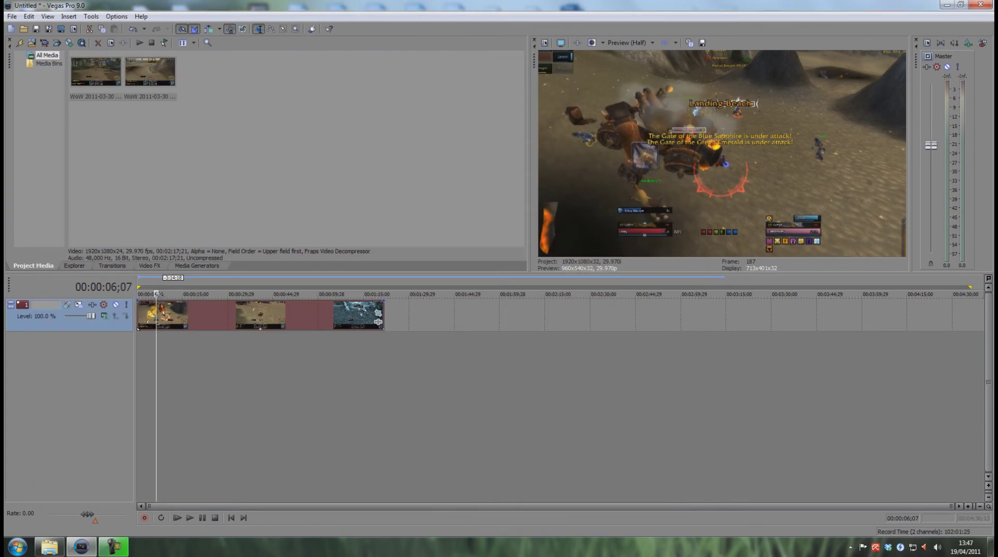
{"action": "key", "text": "space"}
{"action": "left_click_drag", "start_coordinate": [156, 294], "coordinate": [144, 294]}
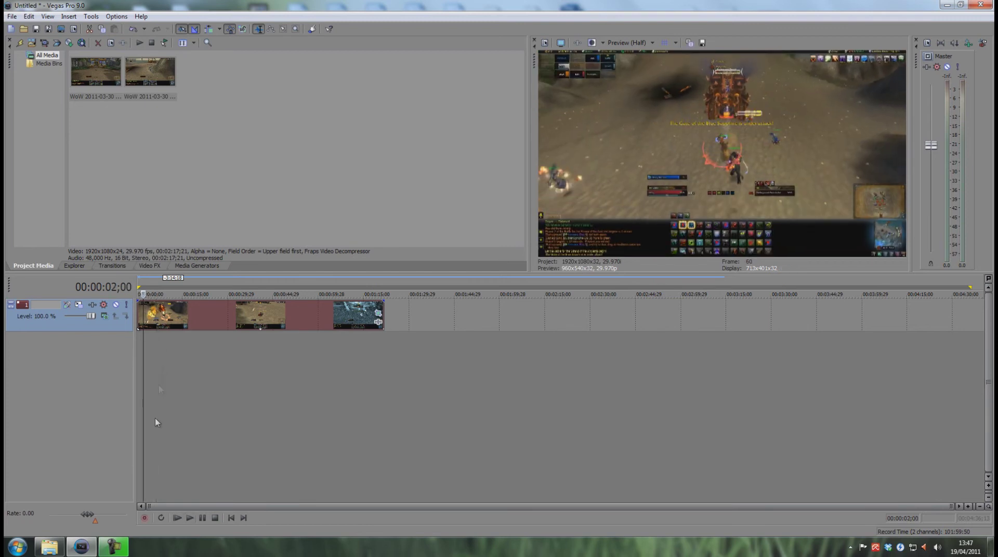
{"action": "left_click", "coordinate": [190, 518]}
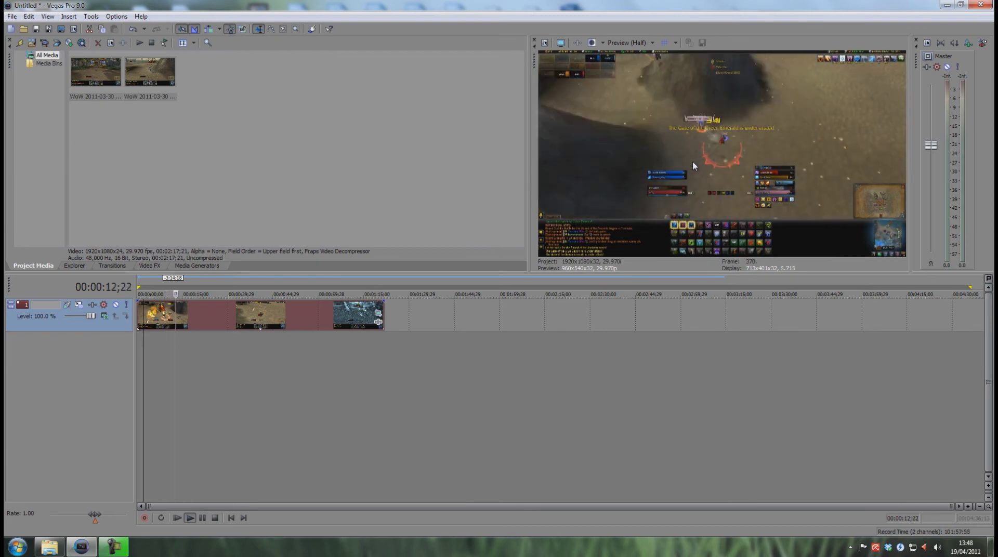
{"action": "left_click", "coordinate": [215, 519]}
{"action": "left_click", "coordinate": [190, 518]}
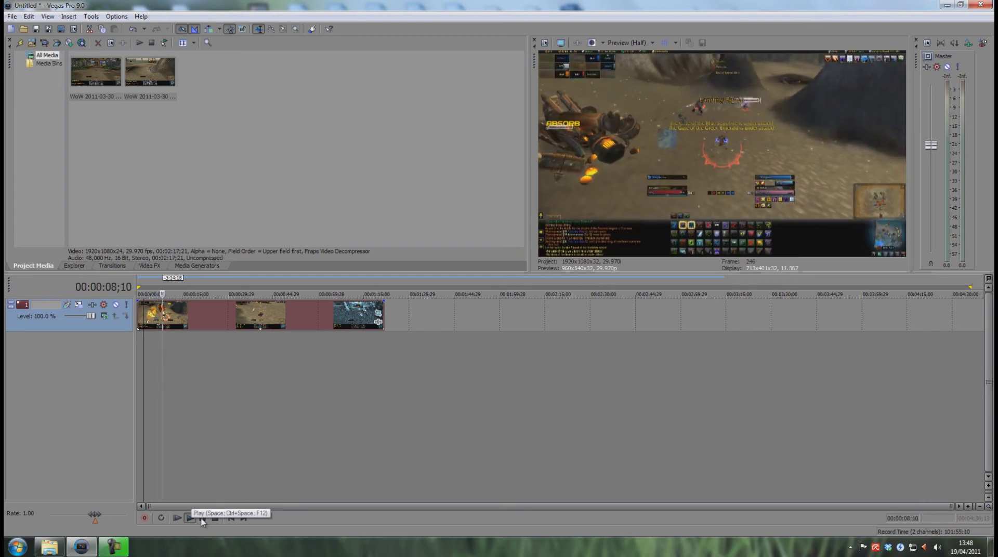
{"action": "left_click", "coordinate": [215, 518]}
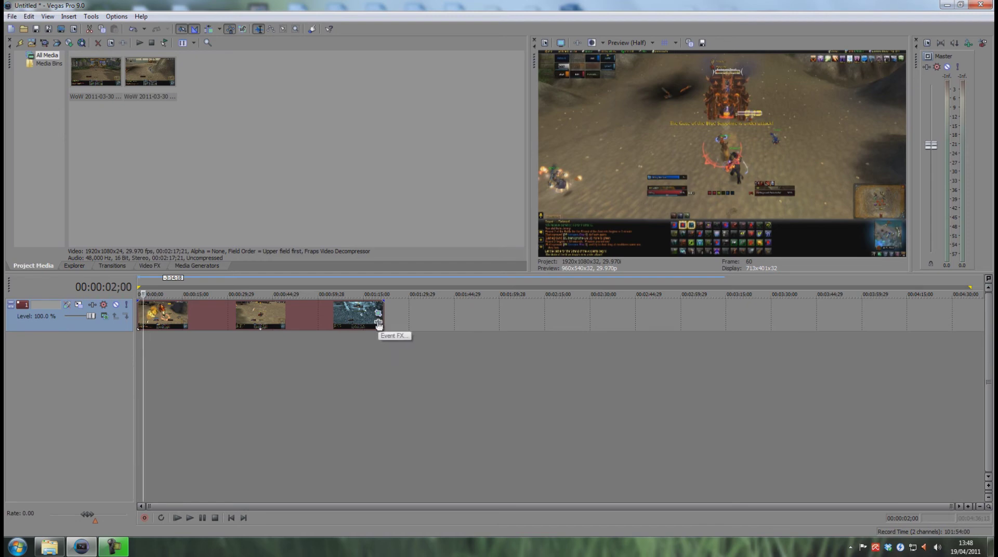
Reopen Event Pan/Crop, review the 5;14 and 11;21 frames, and undo an accidental extra zoom.
{"action": "left_click", "coordinate": [378, 314]}
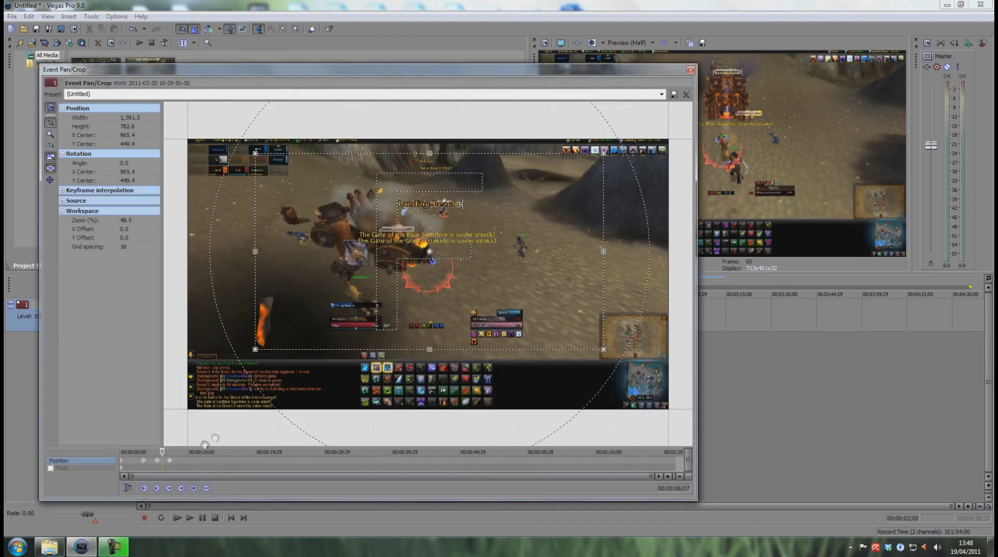
{"action": "left_click", "coordinate": [157, 462]}
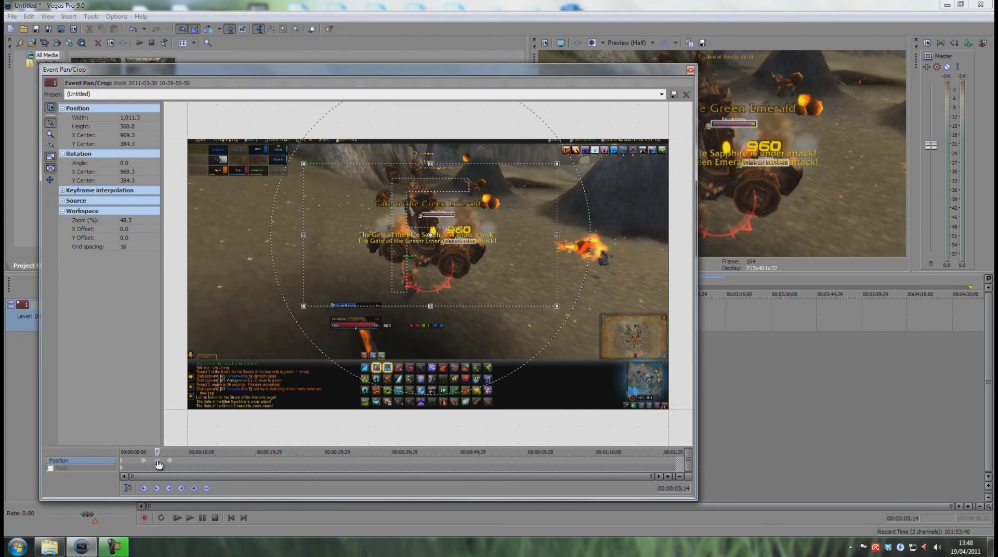
{"action": "left_click_drag", "start_coordinate": [157, 457], "coordinate": [199, 458]}
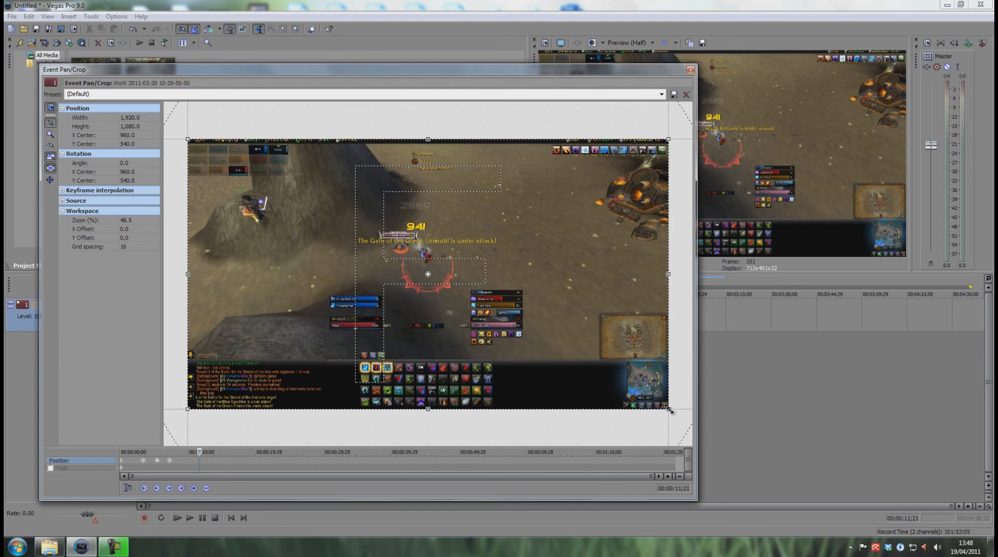
{"action": "left_click_drag", "start_coordinate": [670, 410], "coordinate": [639, 381]}
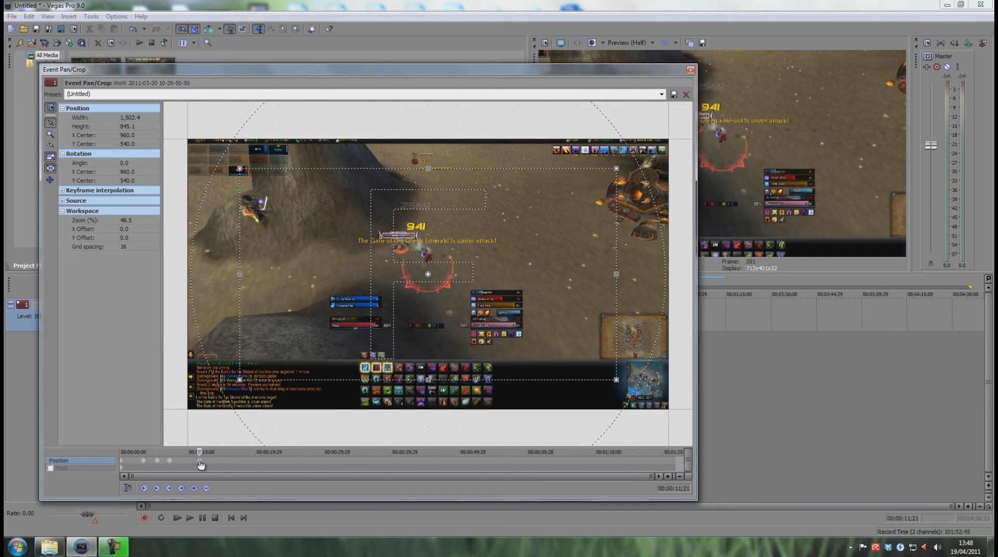
{"action": "key", "text": "ctrl+z"}
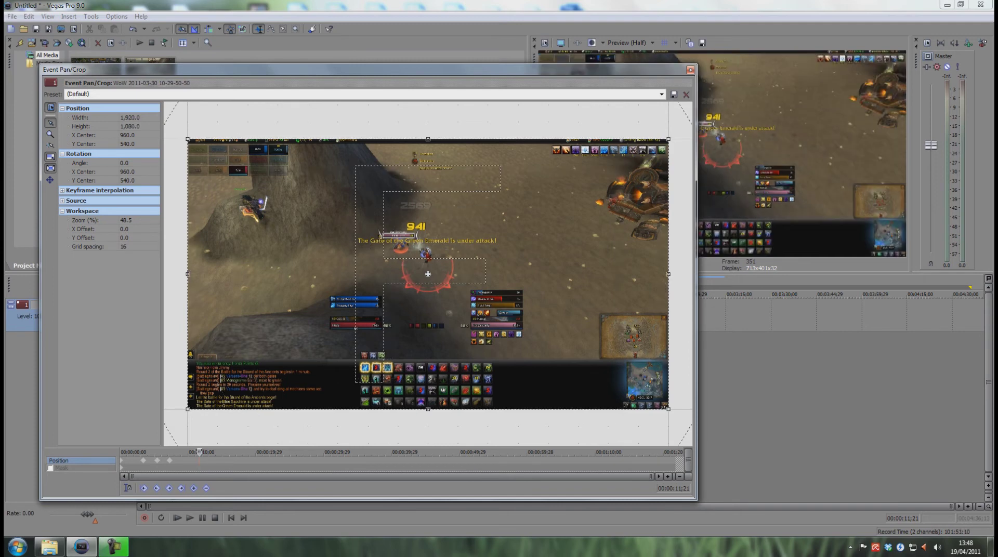
{"action": "left_click_drag", "start_coordinate": [199, 453], "coordinate": [175, 452]}
Rotate the crop frame at the 5;14 keyframe to 8.6°, then close the Pan/Crop editor.
{"action": "left_click", "coordinate": [158, 462]}
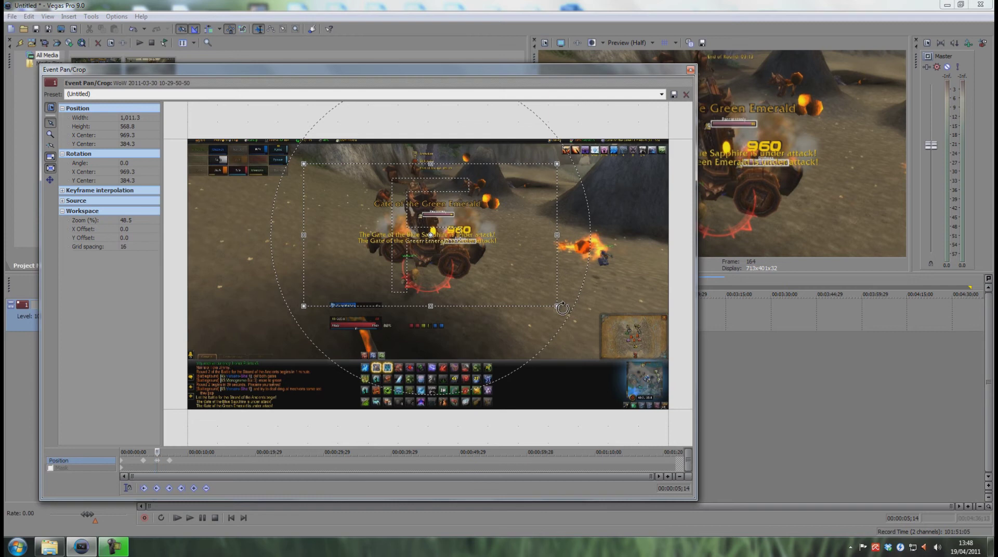
{"action": "left_click_drag", "start_coordinate": [562, 308], "coordinate": [532, 349]}
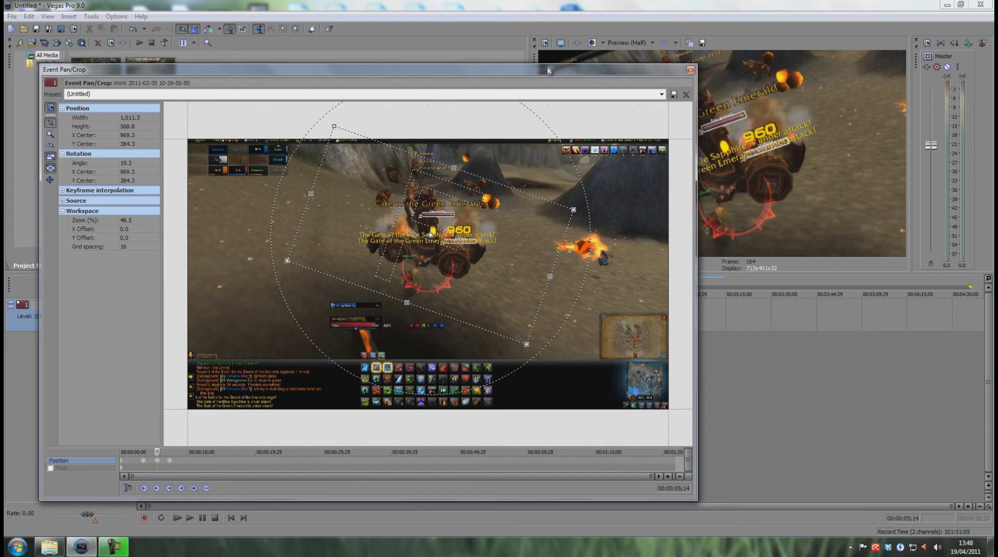
{"action": "left_click_drag", "start_coordinate": [548, 73], "coordinate": [549, 117]}
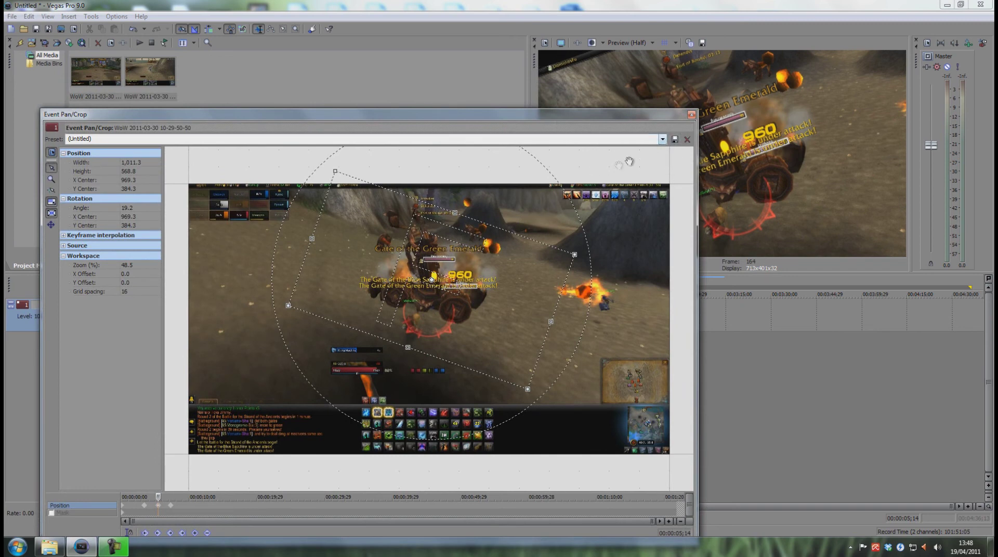
{"action": "left_click_drag", "start_coordinate": [611, 117], "coordinate": [626, 82]}
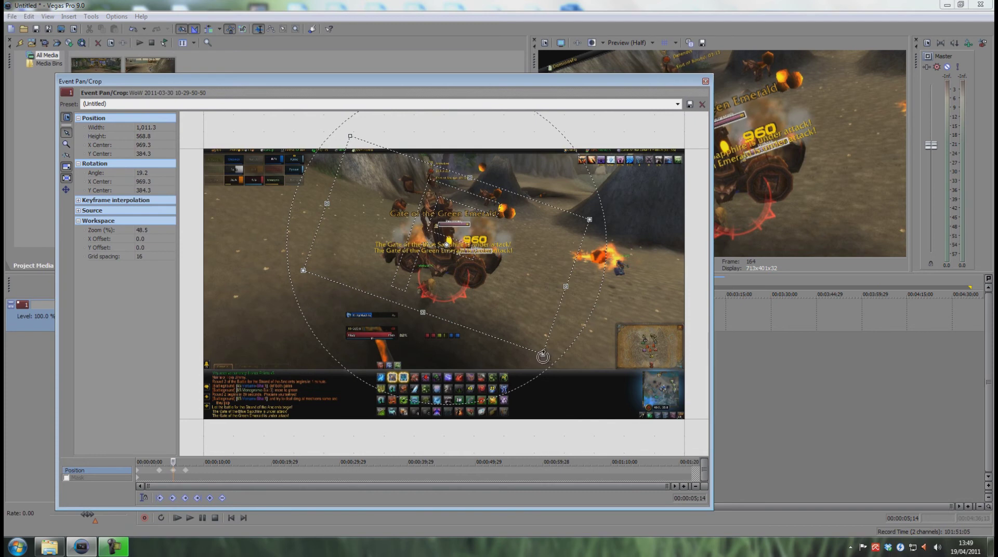
{"action": "left_click_drag", "start_coordinate": [541, 359], "coordinate": [562, 340]}
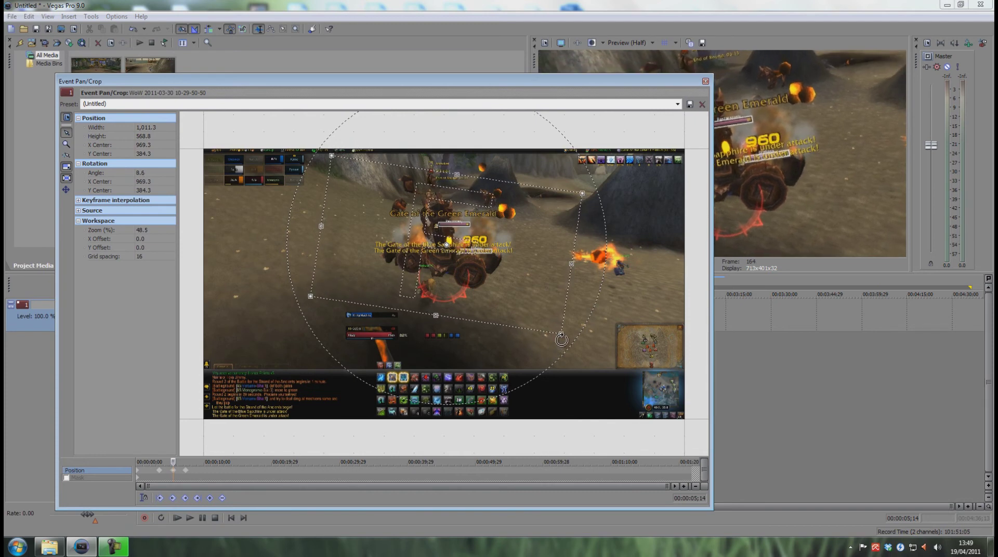
{"action": "left_click", "coordinate": [706, 81]}
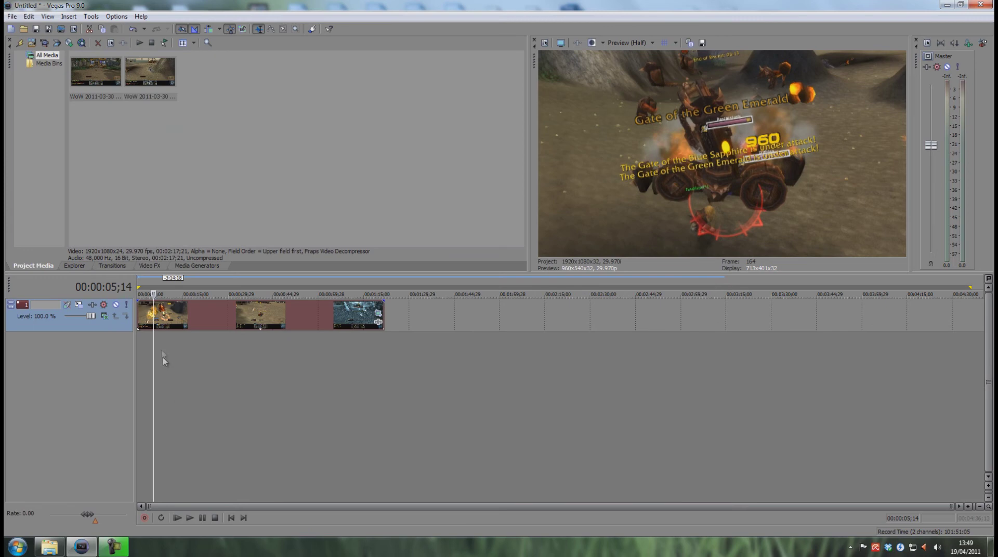
Play the clip from about 5;08 to preview the tilted zoom.
{"action": "left_click", "coordinate": [153, 294]}
{"action": "key", "text": "space"}
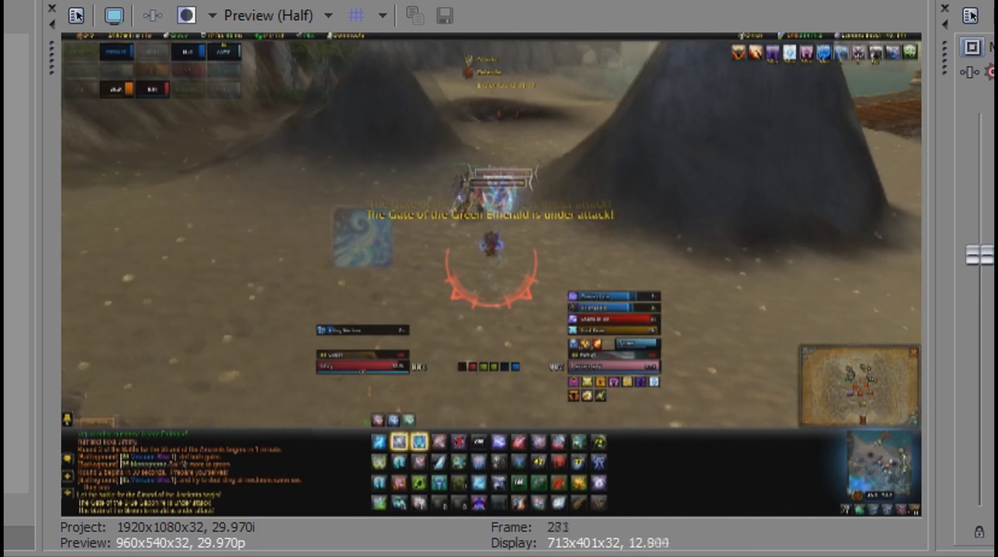
{"action": "key", "text": "space"}
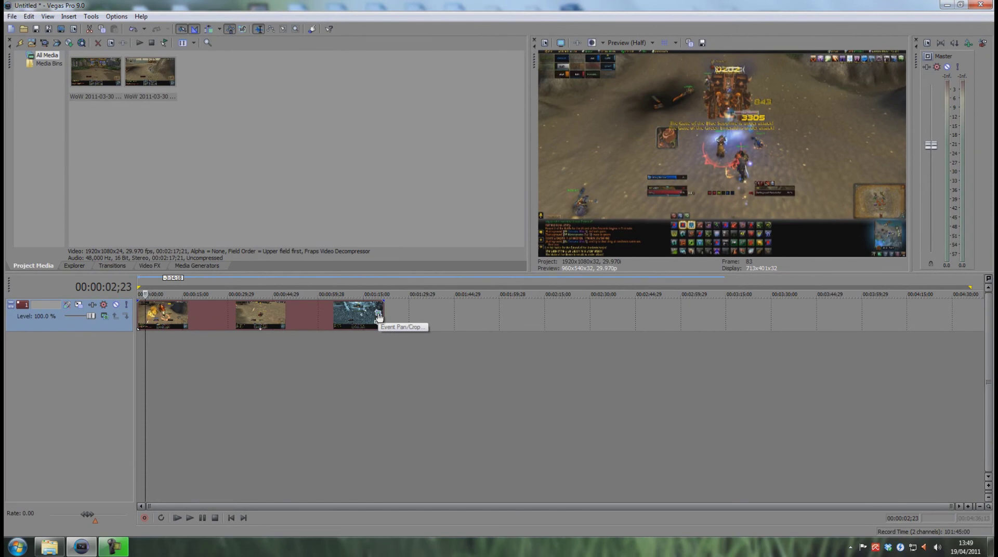
Set the 3;12 pan/crop keyframe's interpolation to Smooth and close the editor.
{"action": "left_click", "coordinate": [378, 318]}
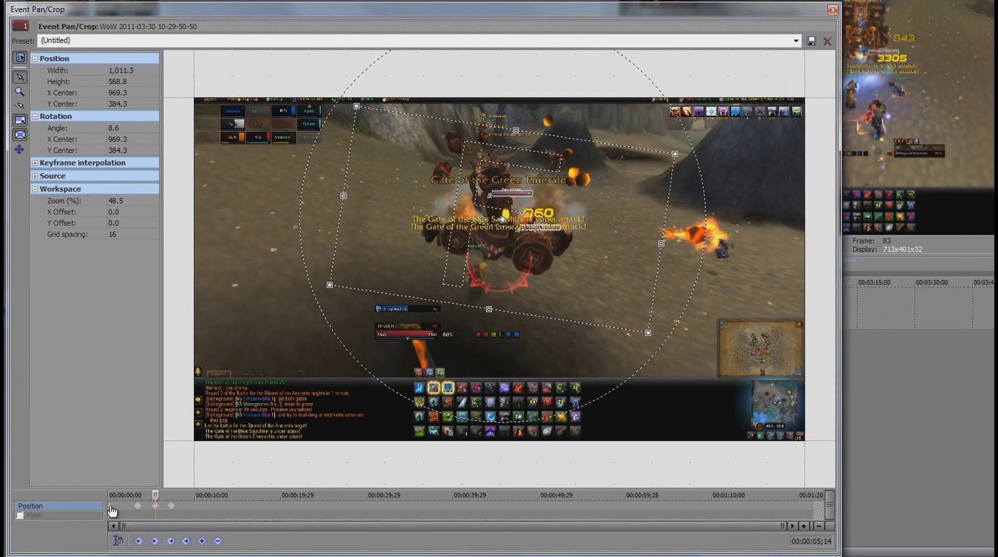
{"action": "left_click", "coordinate": [112, 511]}
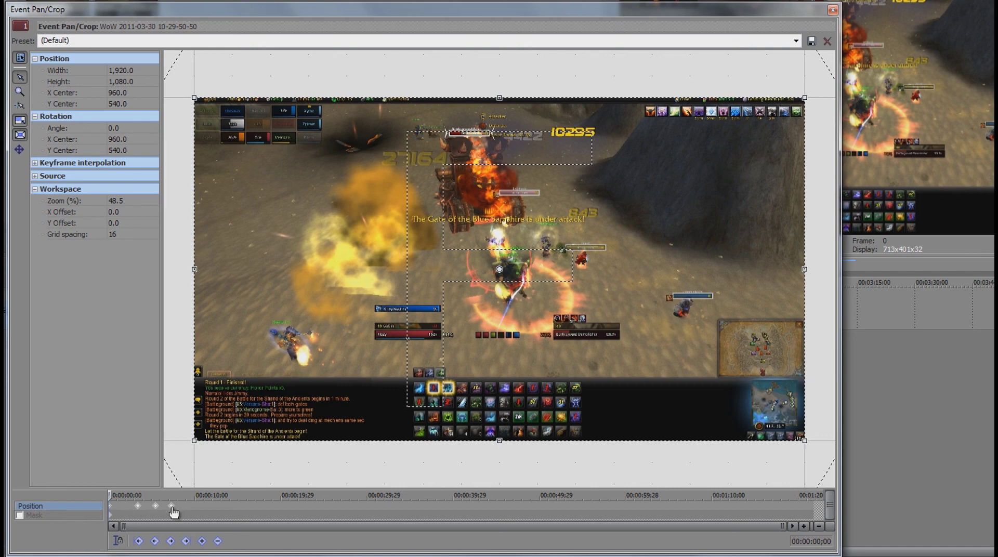
{"action": "left_click", "coordinate": [139, 507]}
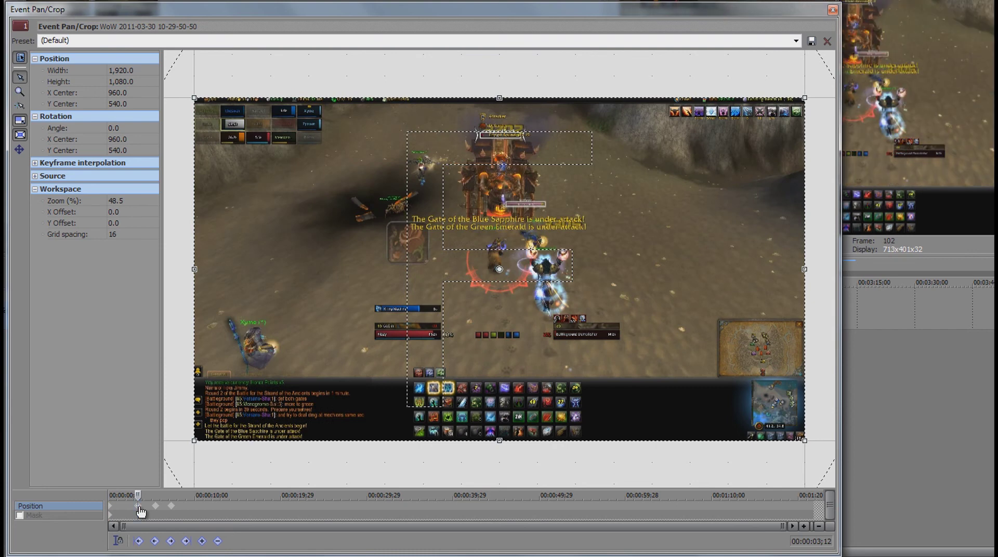
{"action": "right_click", "coordinate": [173, 509]}
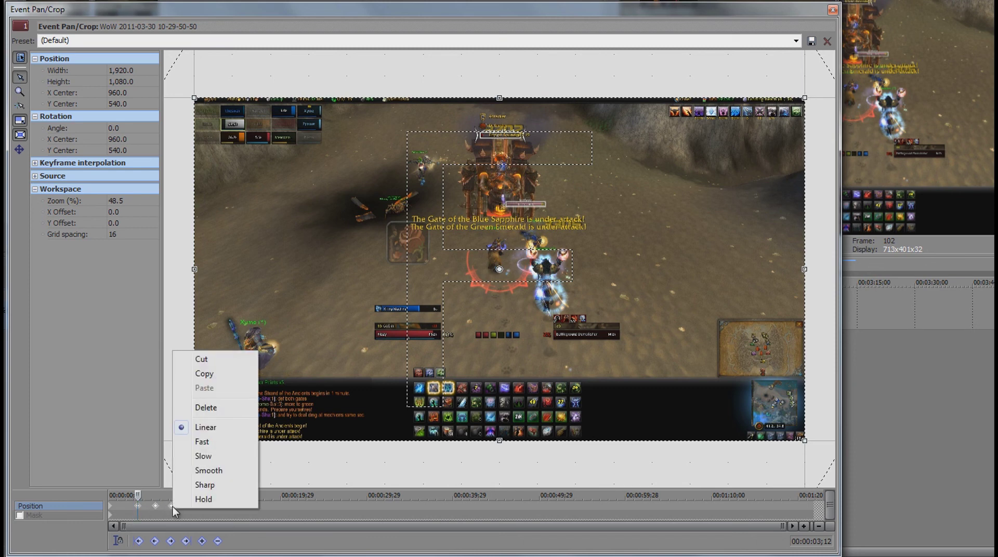
{"action": "left_click", "coordinate": [209, 471]}
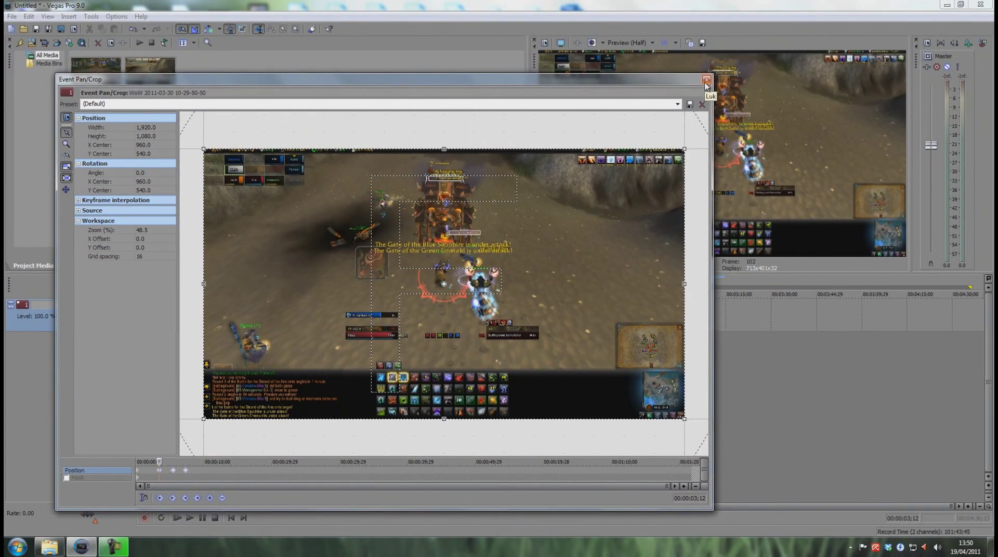
{"action": "left_click", "coordinate": [706, 80]}
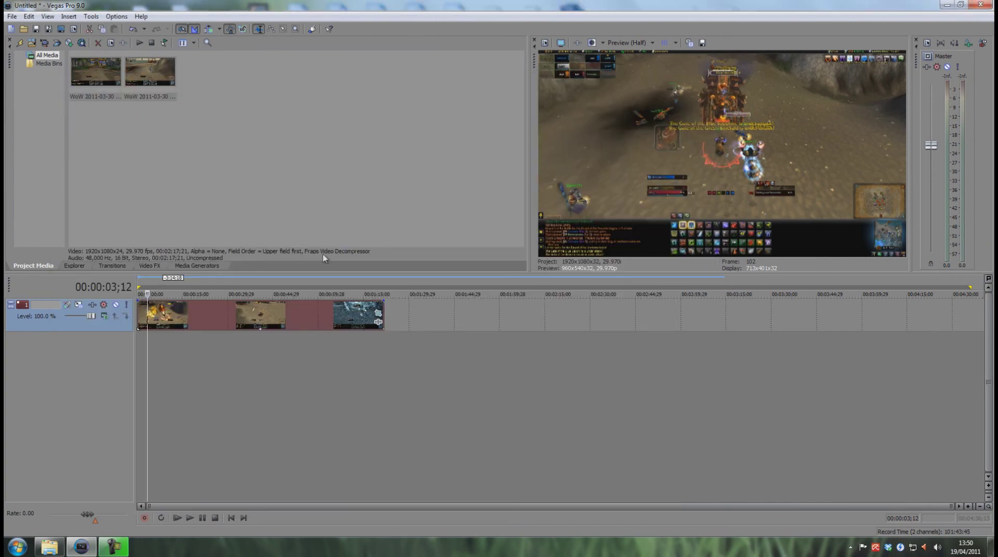
{"action": "left_click", "coordinate": [145, 294]}
{"action": "key", "text": "space"}
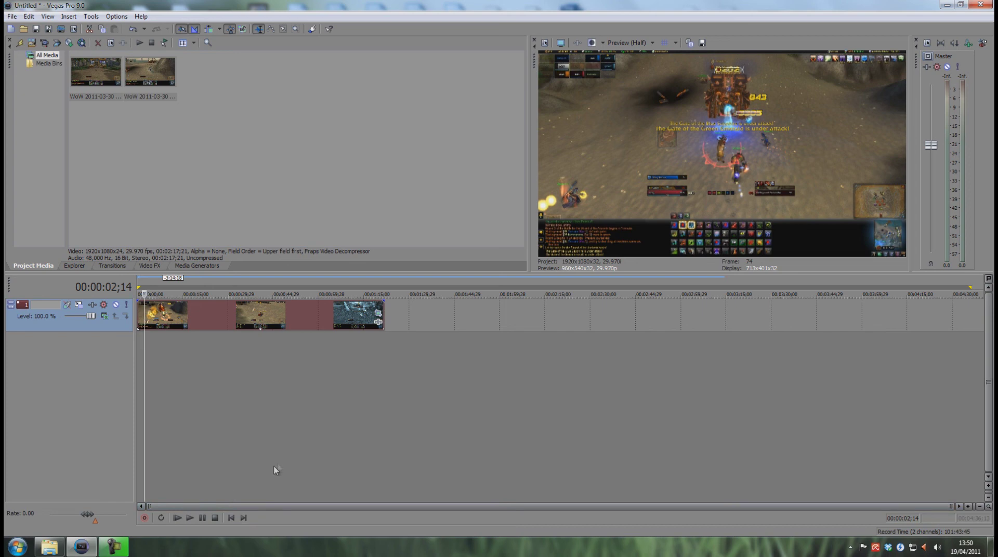
{"action": "left_click", "coordinate": [190, 519]}
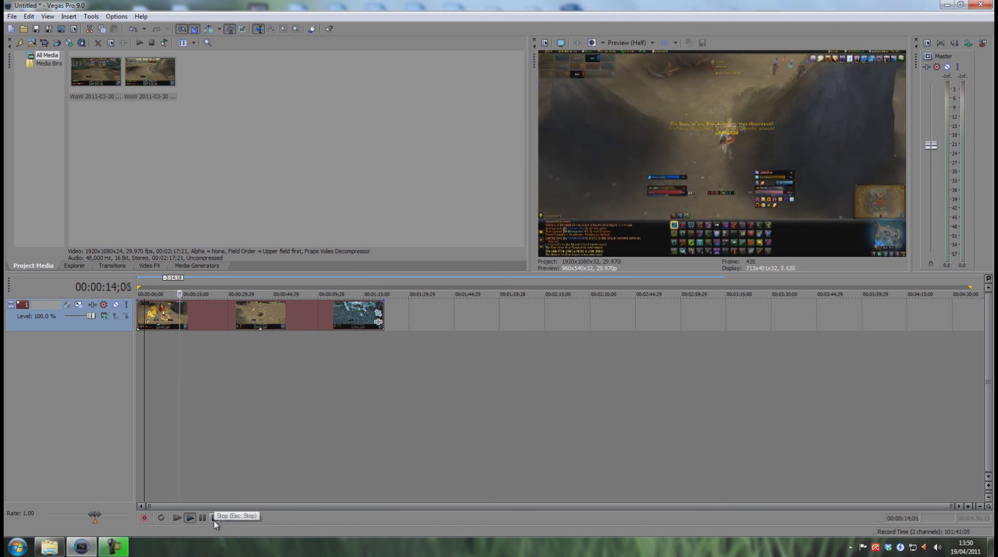
{"action": "left_click", "coordinate": [214, 518]}
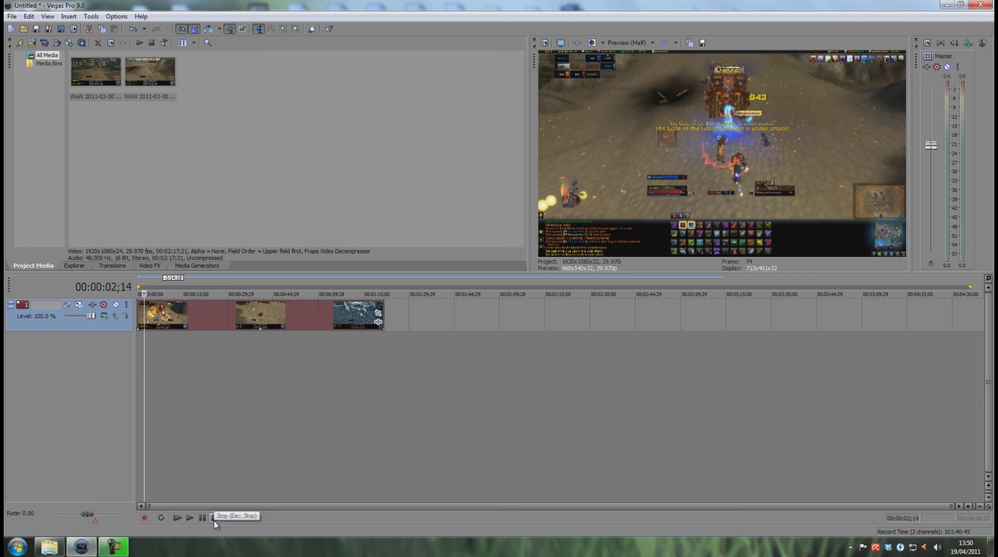